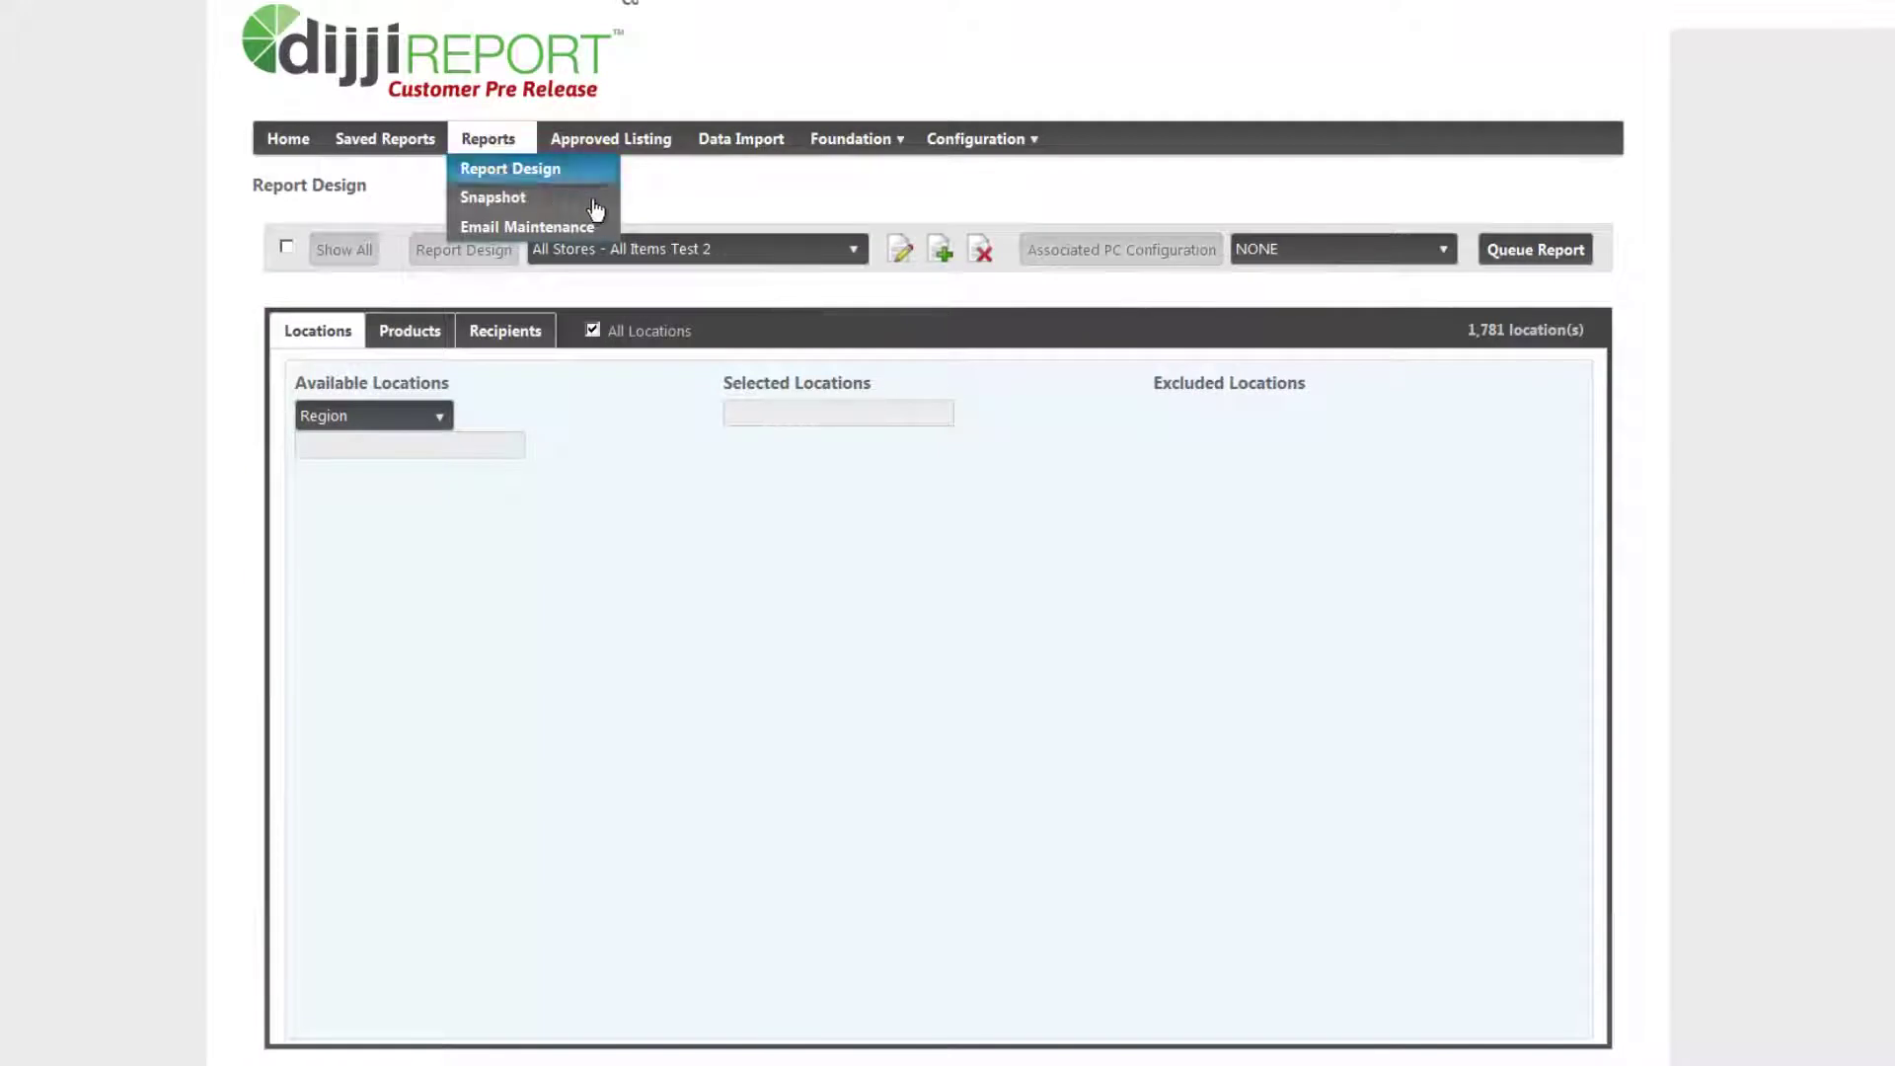
- Assign the approved listings Demo AIL 01 and Demo AIL 02 to the All Stores - All Items Test 2 report and save it
{"action": "left_click", "coordinate": [898, 255]}
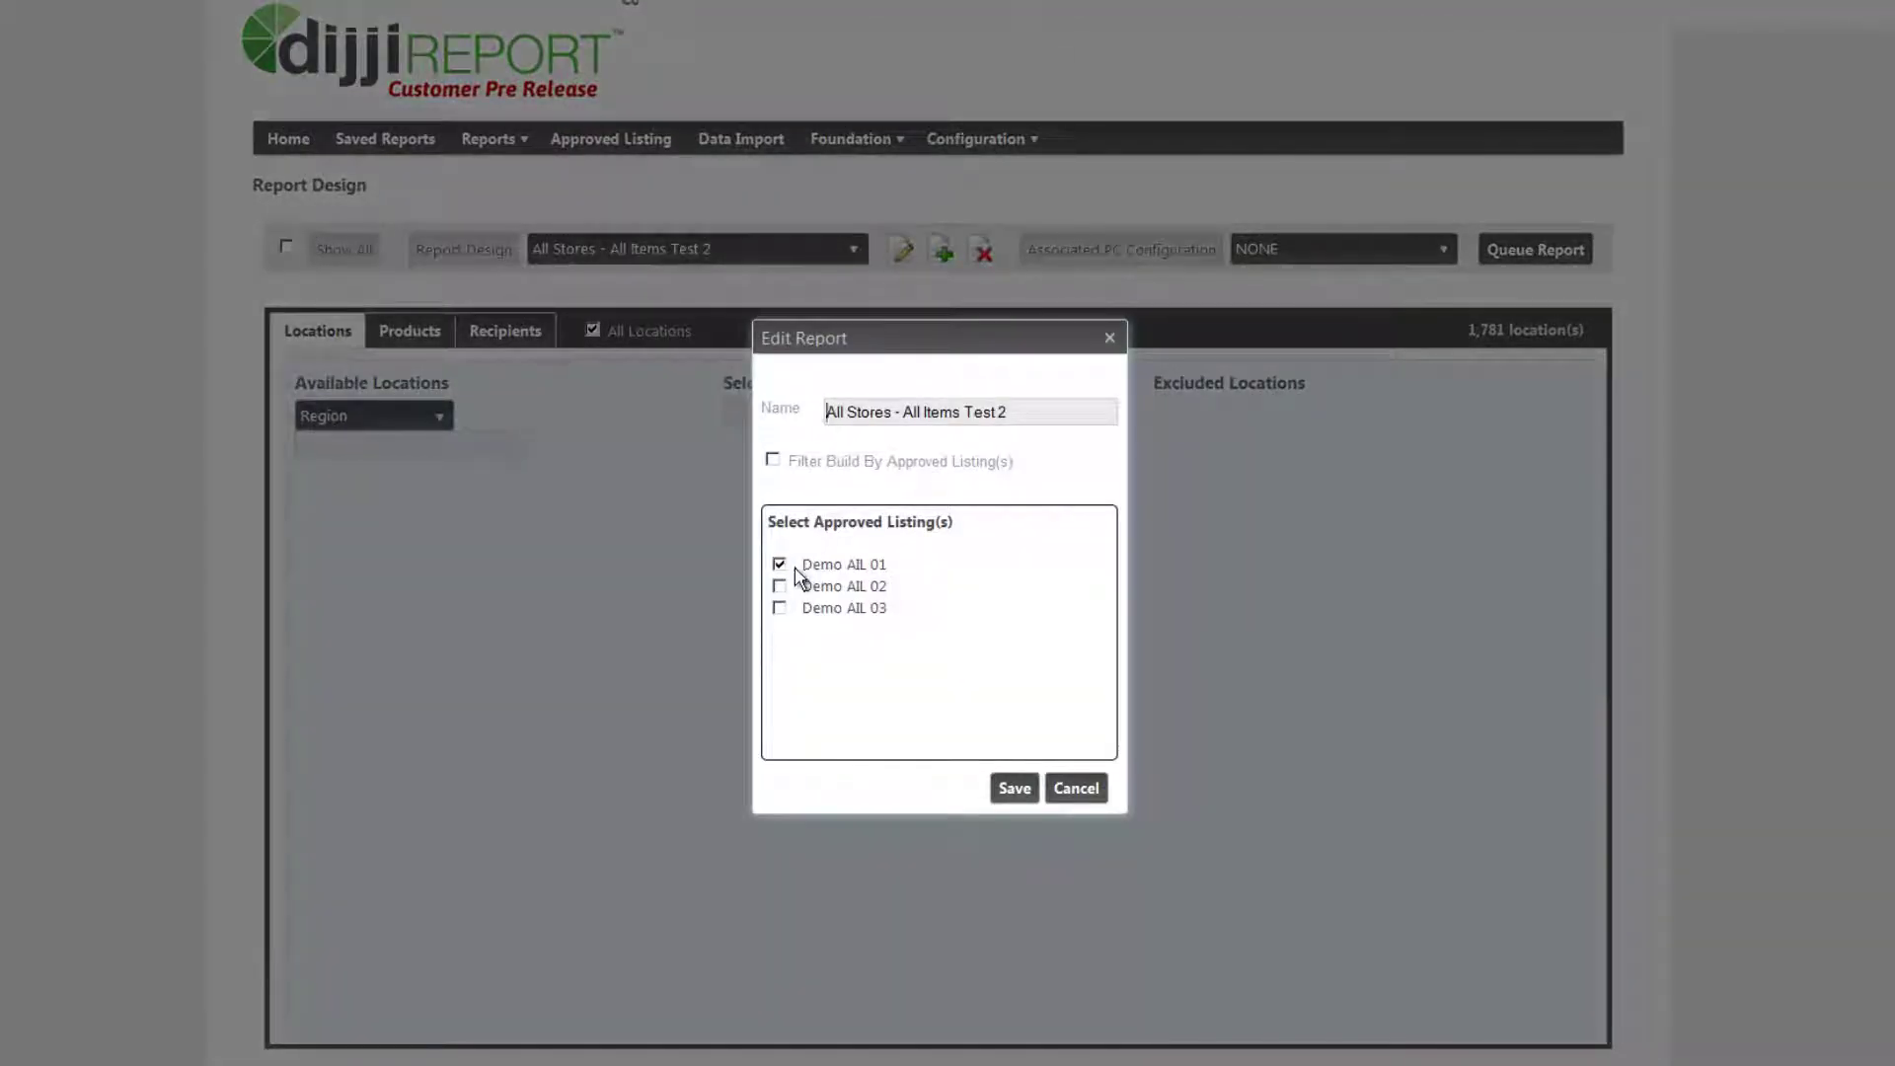
{"action": "left_click", "coordinate": [779, 590]}
{"action": "left_click", "coordinate": [1014, 788]}
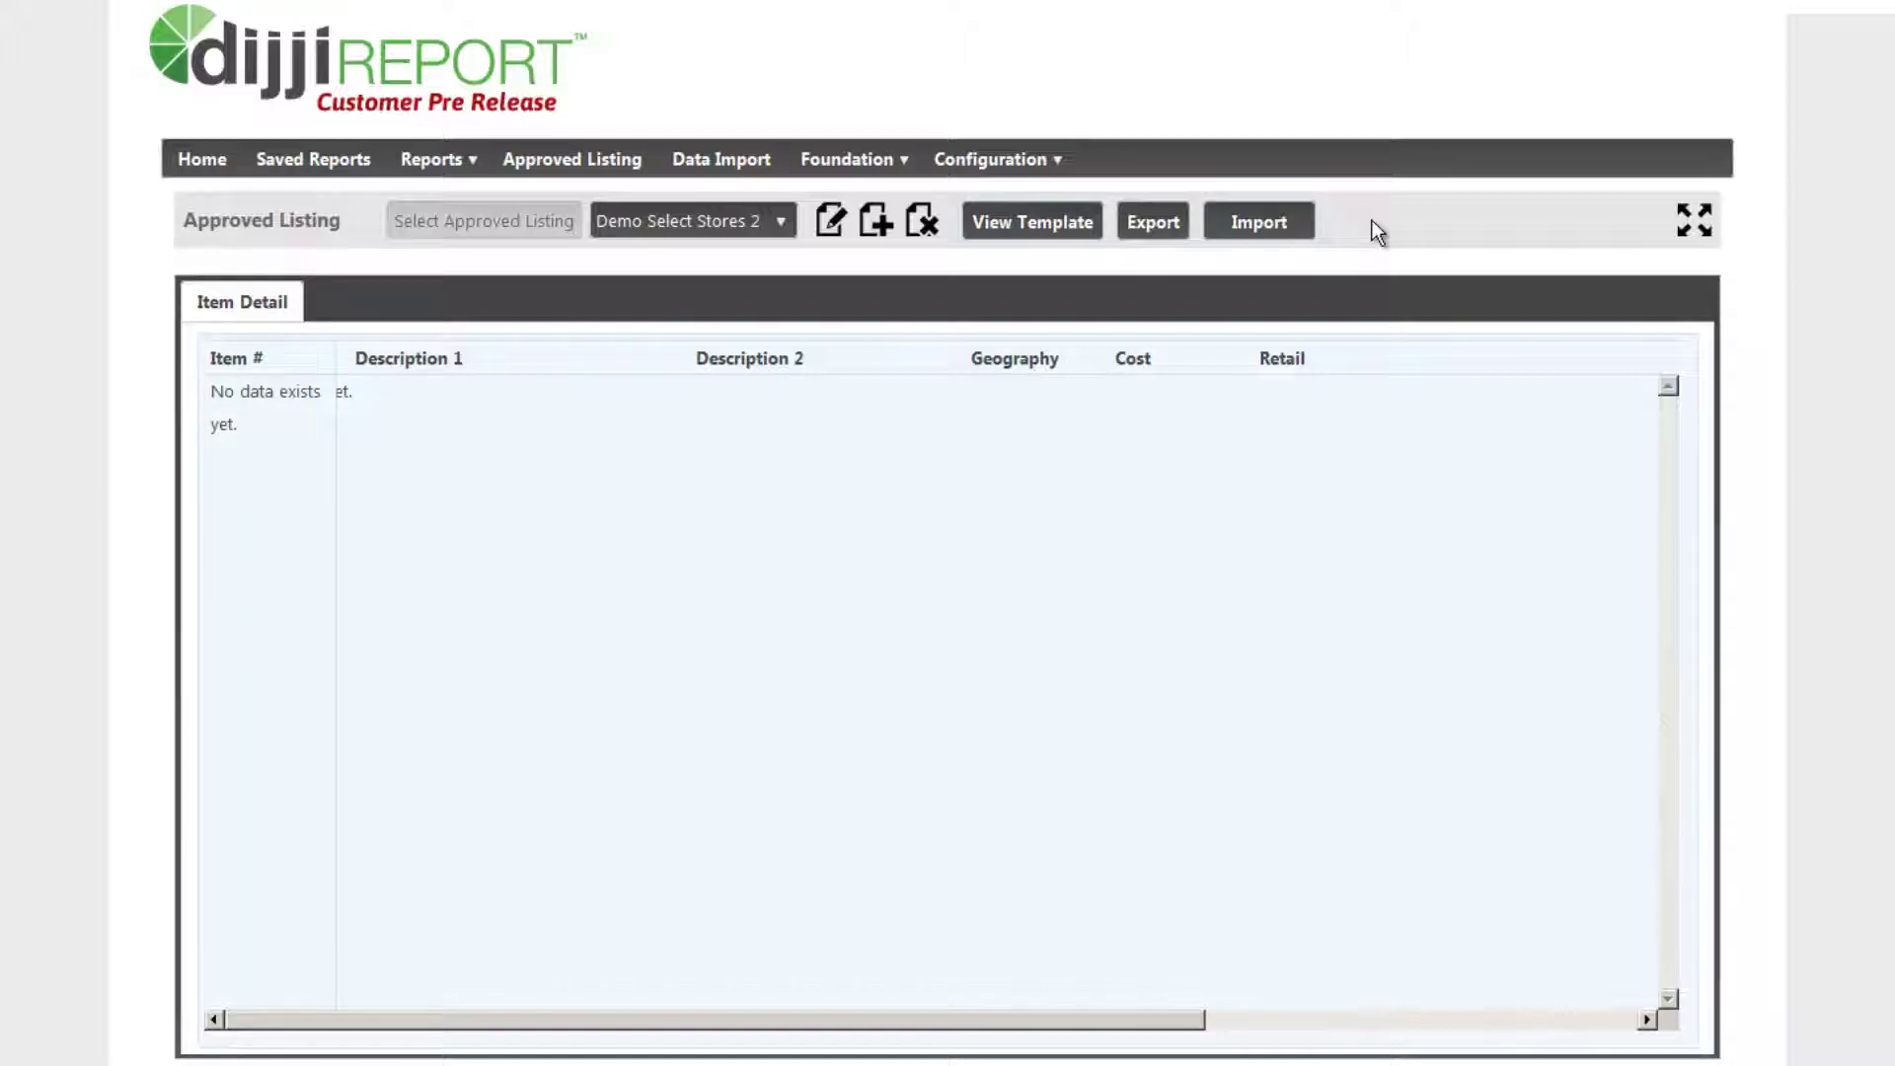
- Add an approved listing named Demo Select Stores 3 with State as its target geography and save it
{"action": "left_click", "coordinate": [877, 219]}
{"action": "left_click", "coordinate": [1053, 631]}
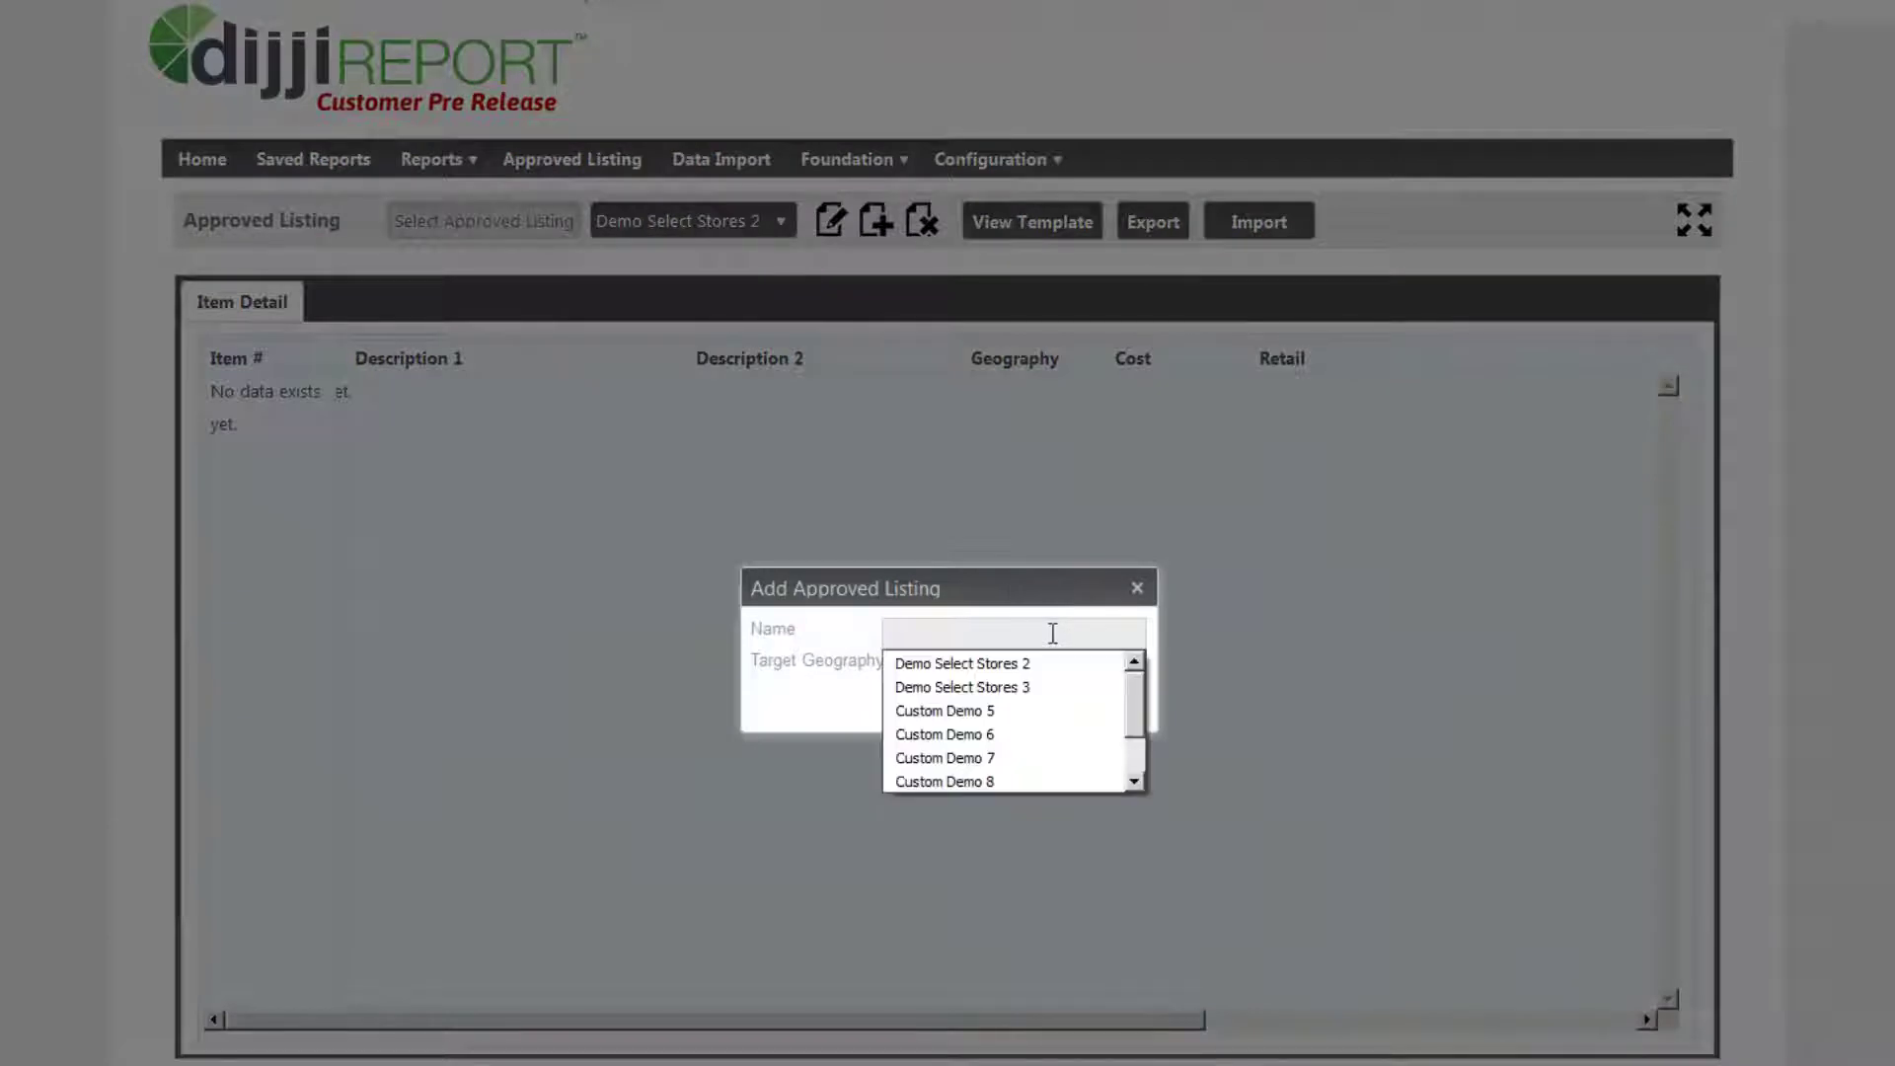
{"action": "type", "text": "Demo Se"}
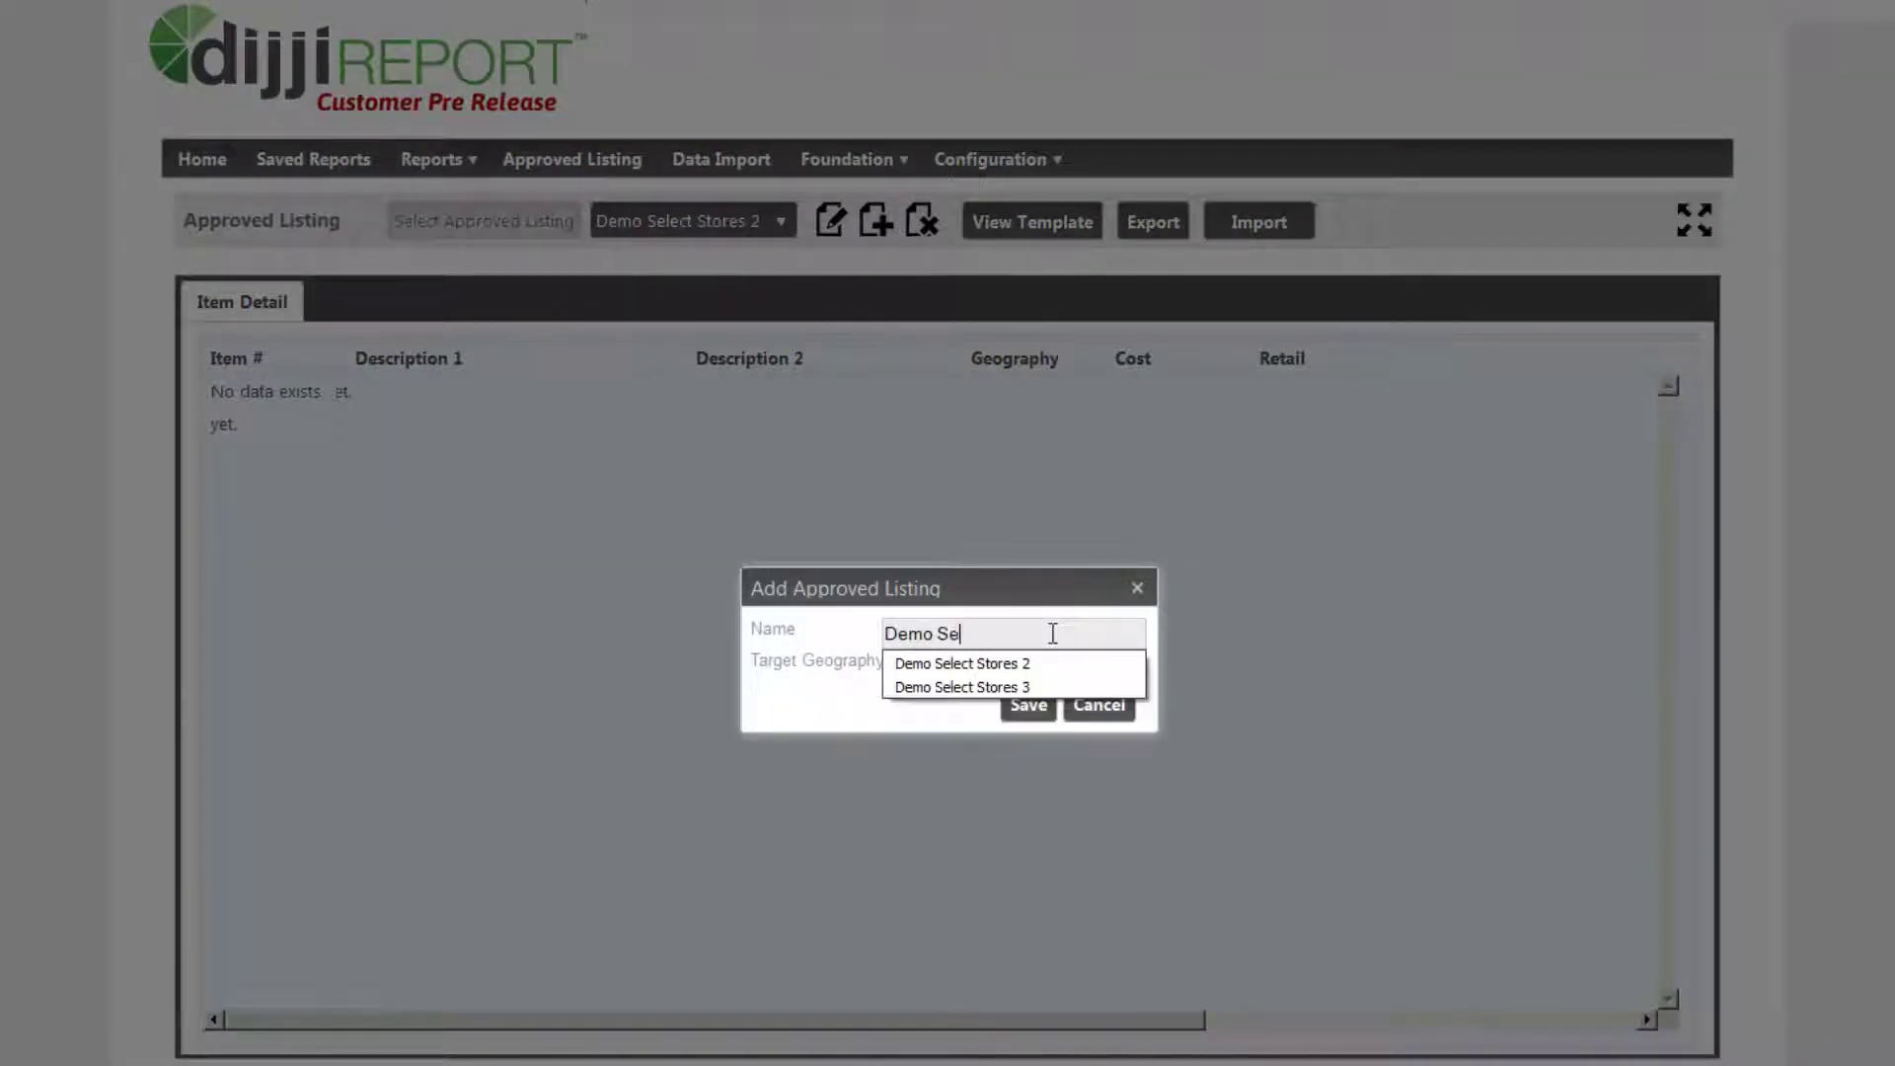
{"action": "type", "text": "lect Stores 3"}
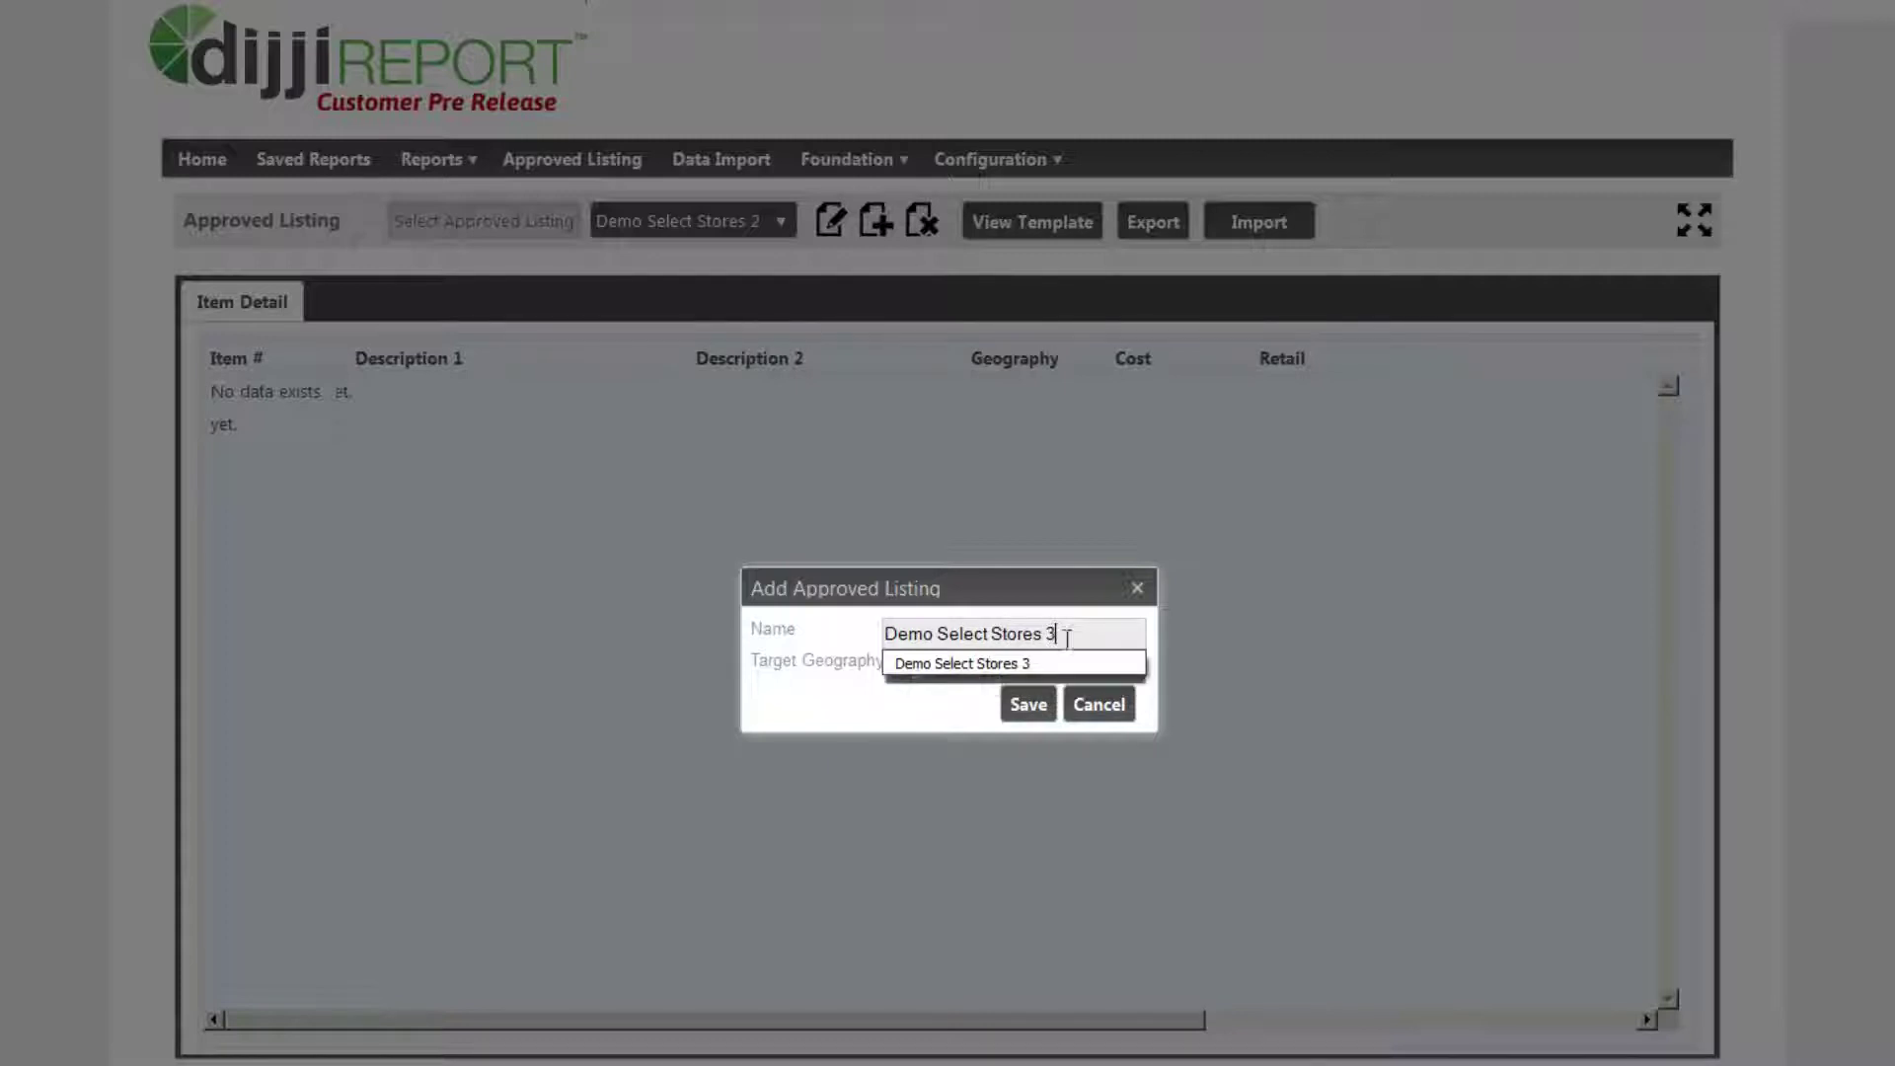
{"action": "left_click", "coordinate": [1093, 663]}
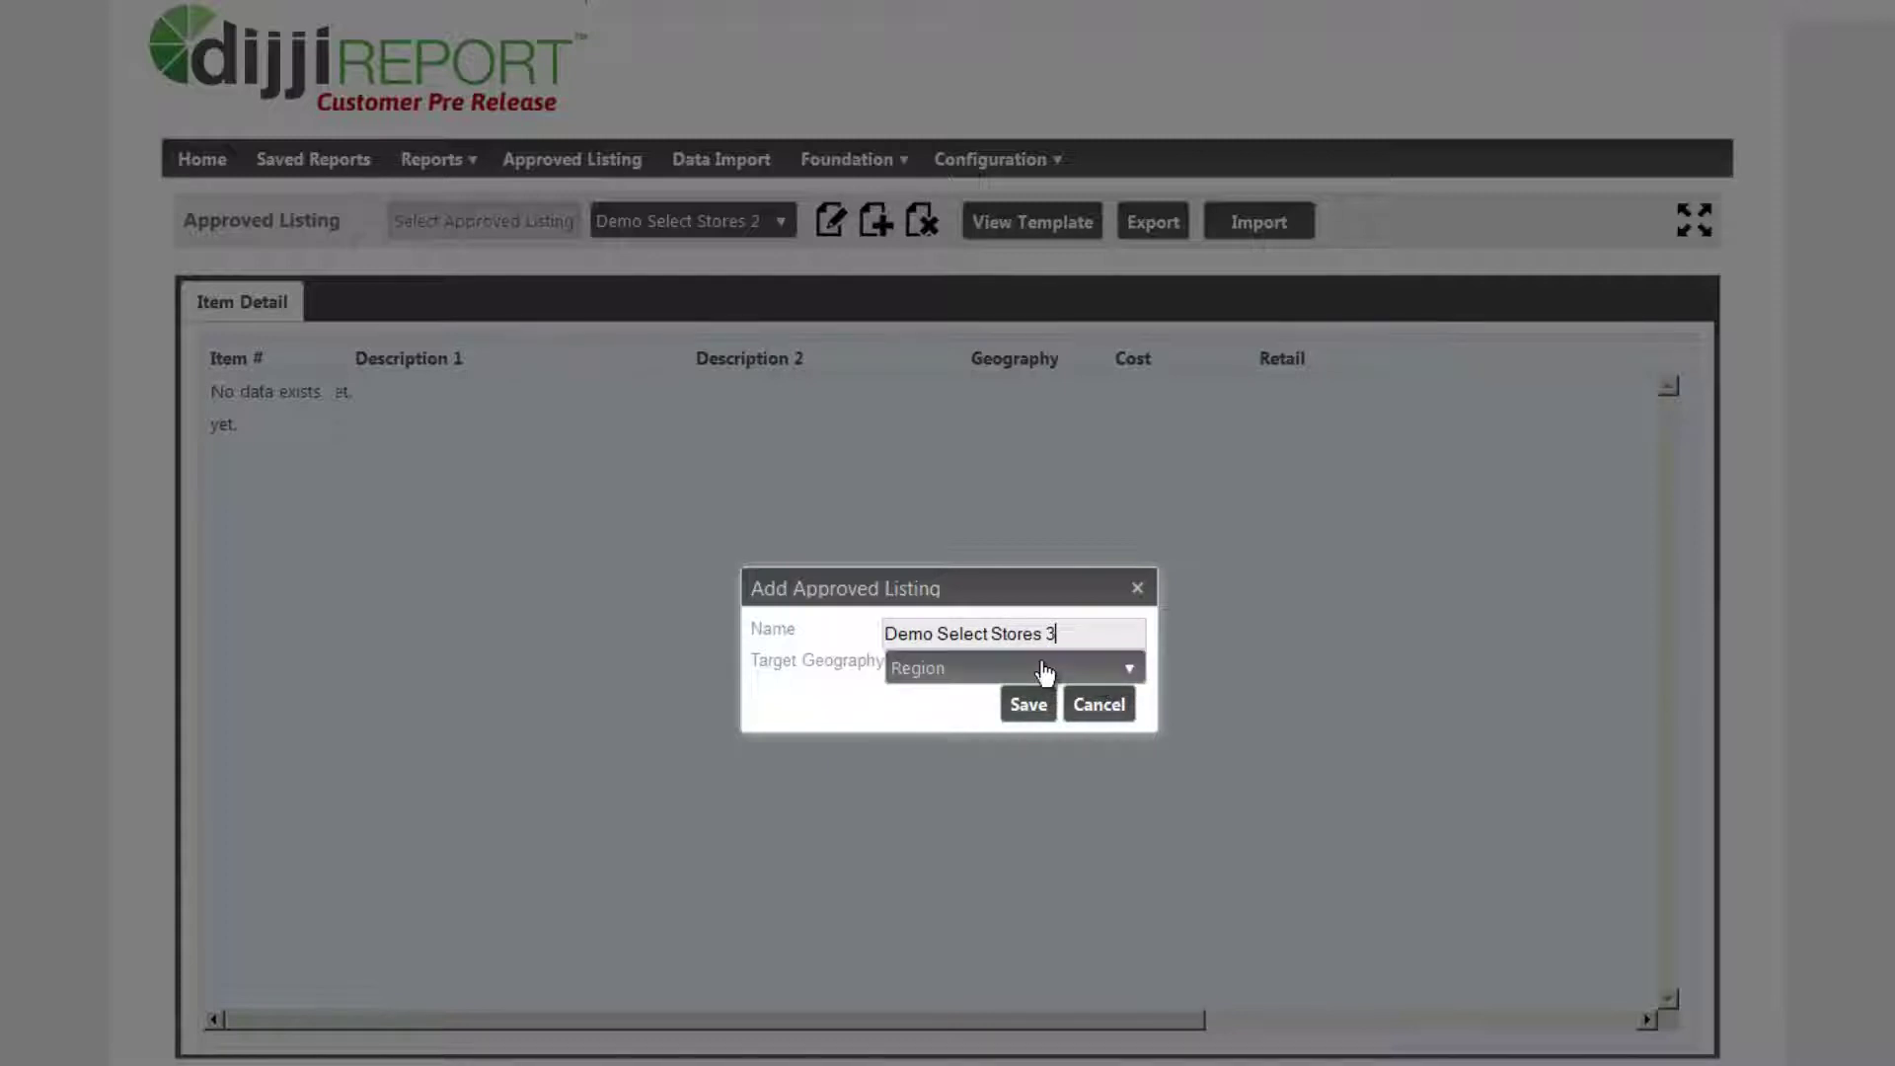
{"action": "left_click", "coordinate": [1079, 669]}
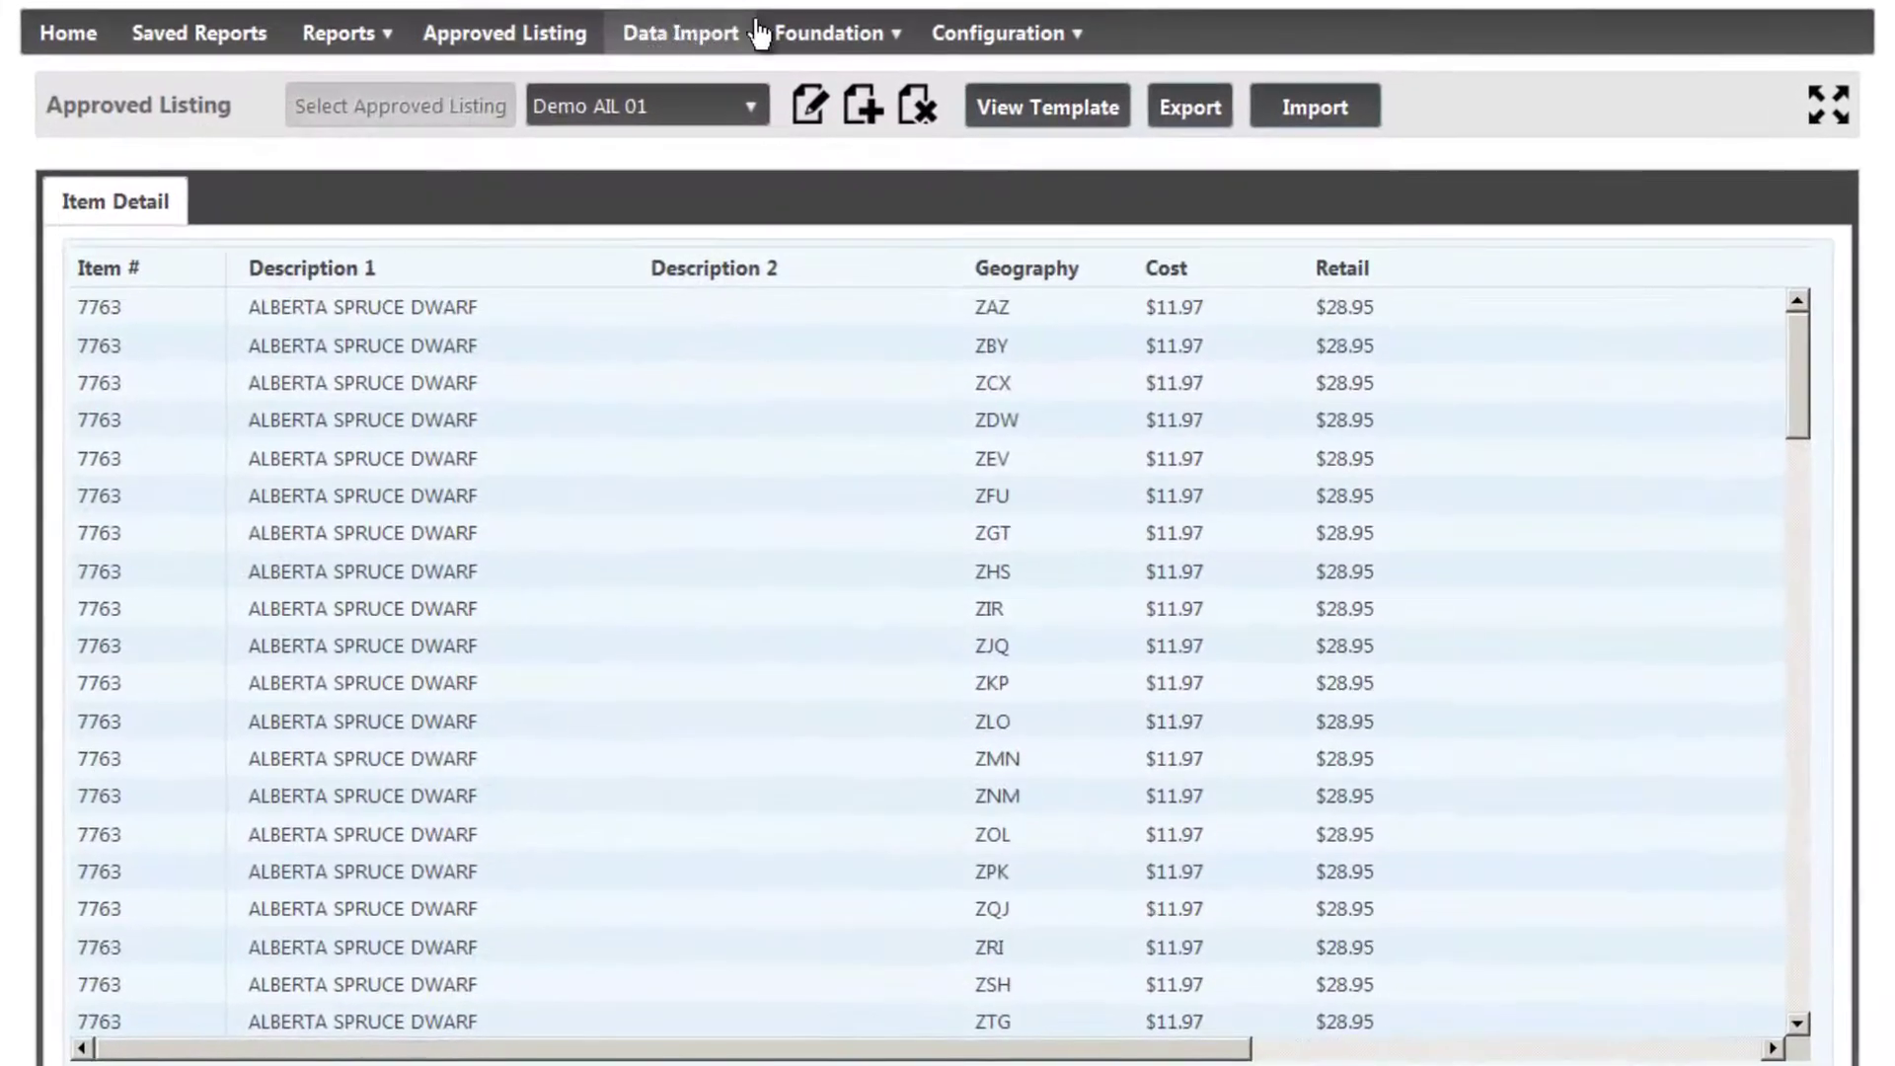
{"action": "left_click", "coordinate": [824, 34]}
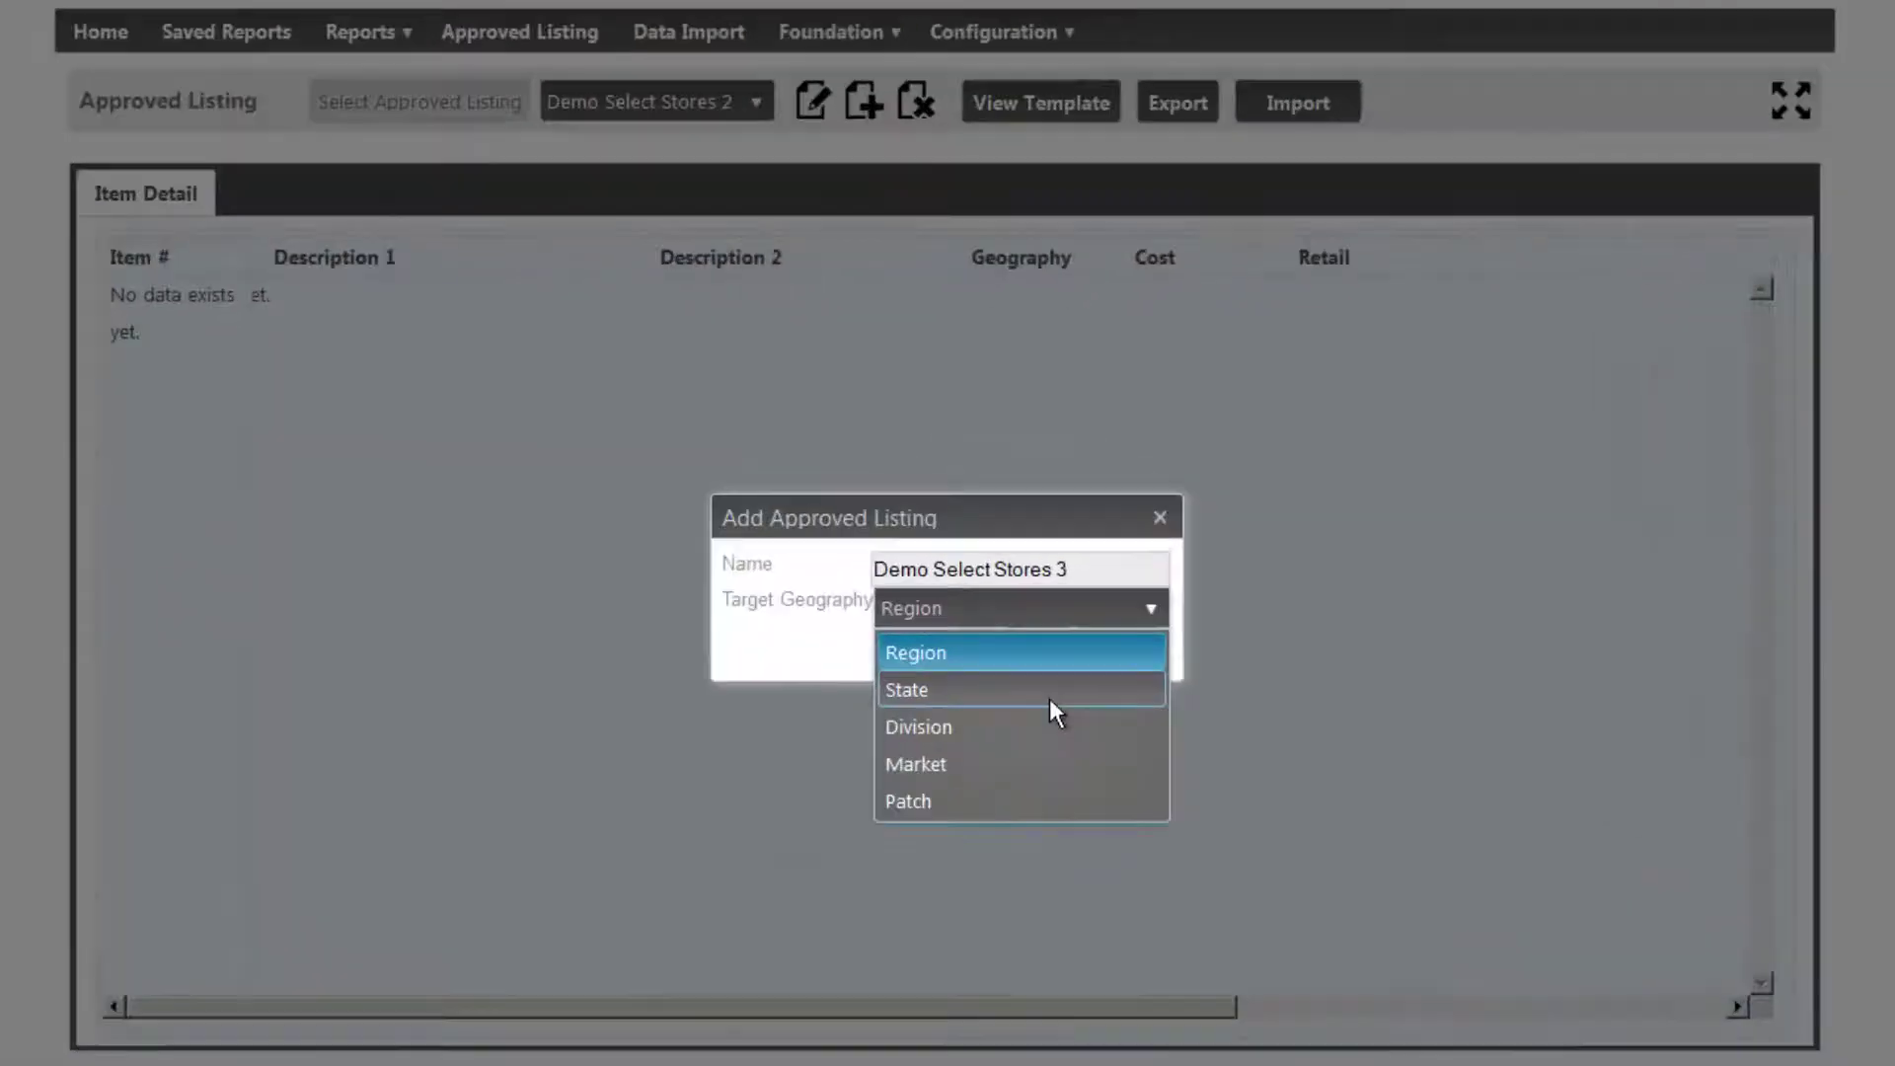
{"action": "left_click", "coordinate": [1050, 697]}
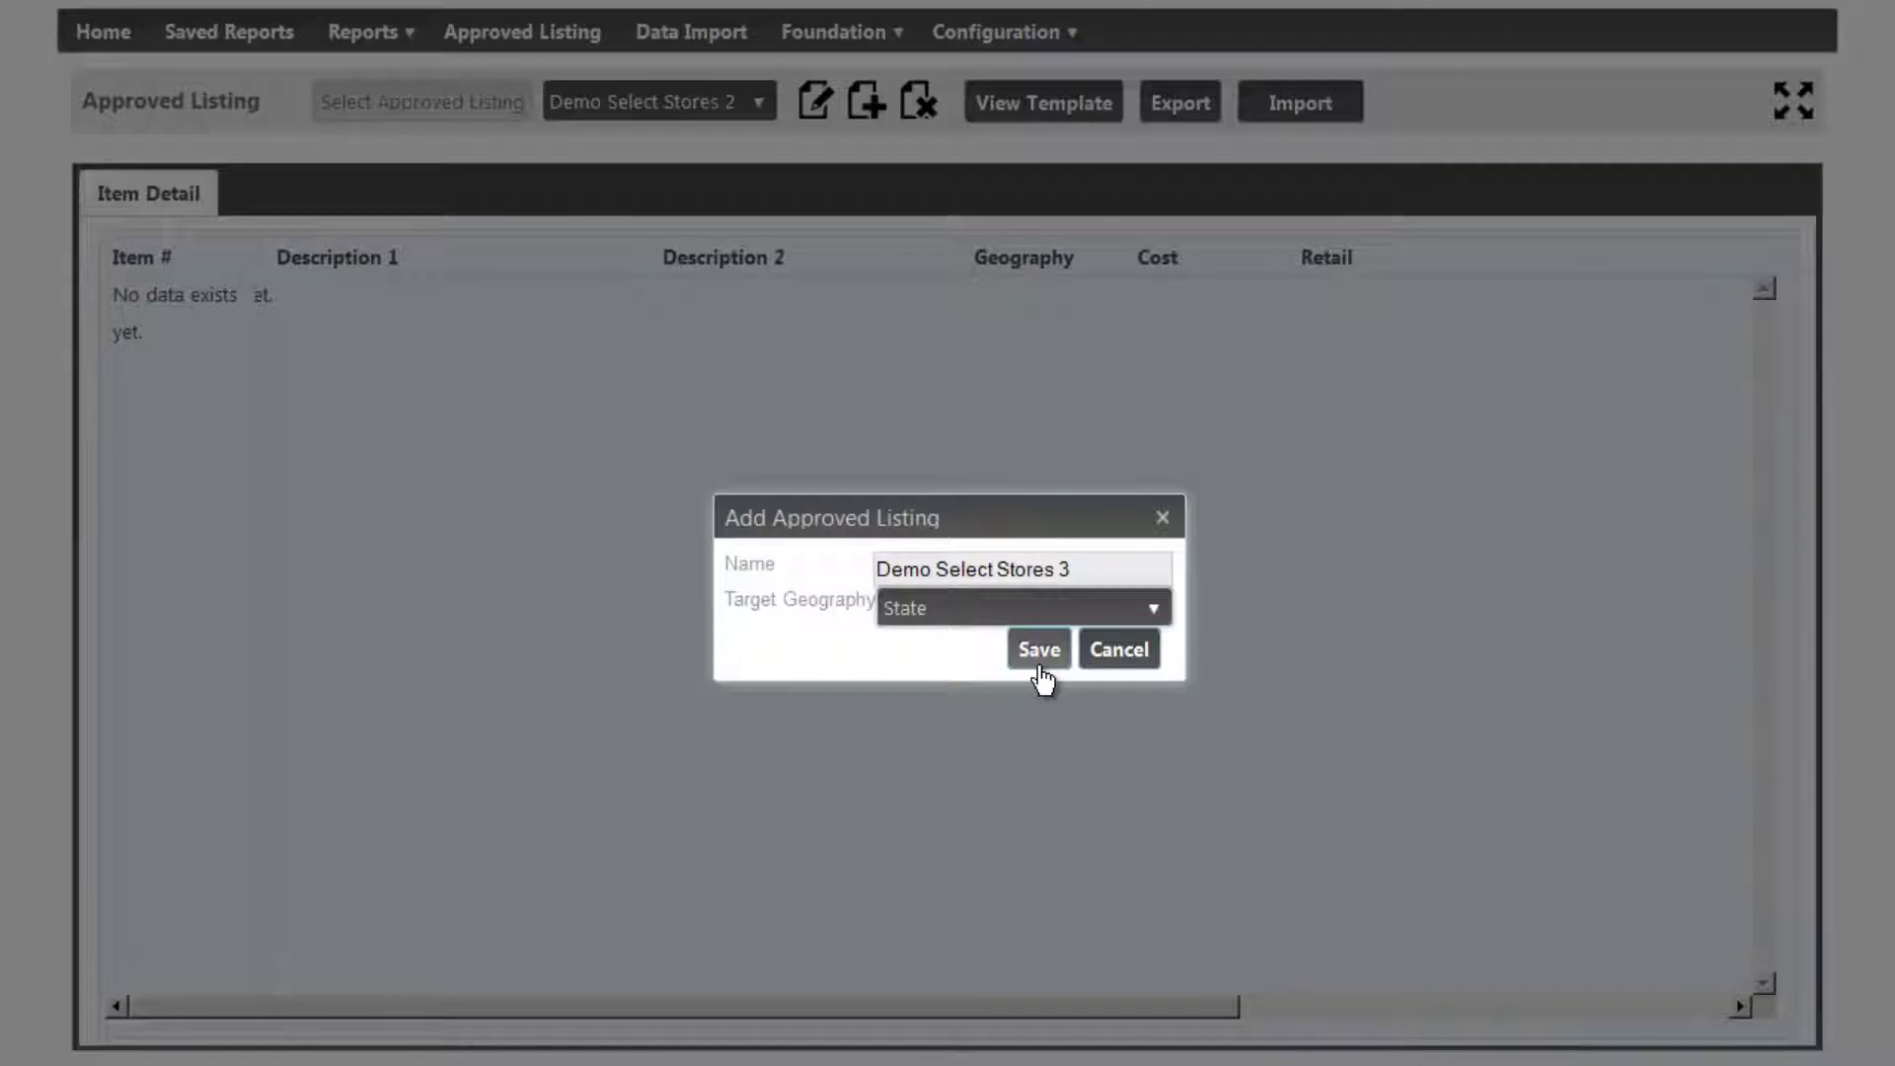
{"action": "left_click", "coordinate": [1040, 652]}
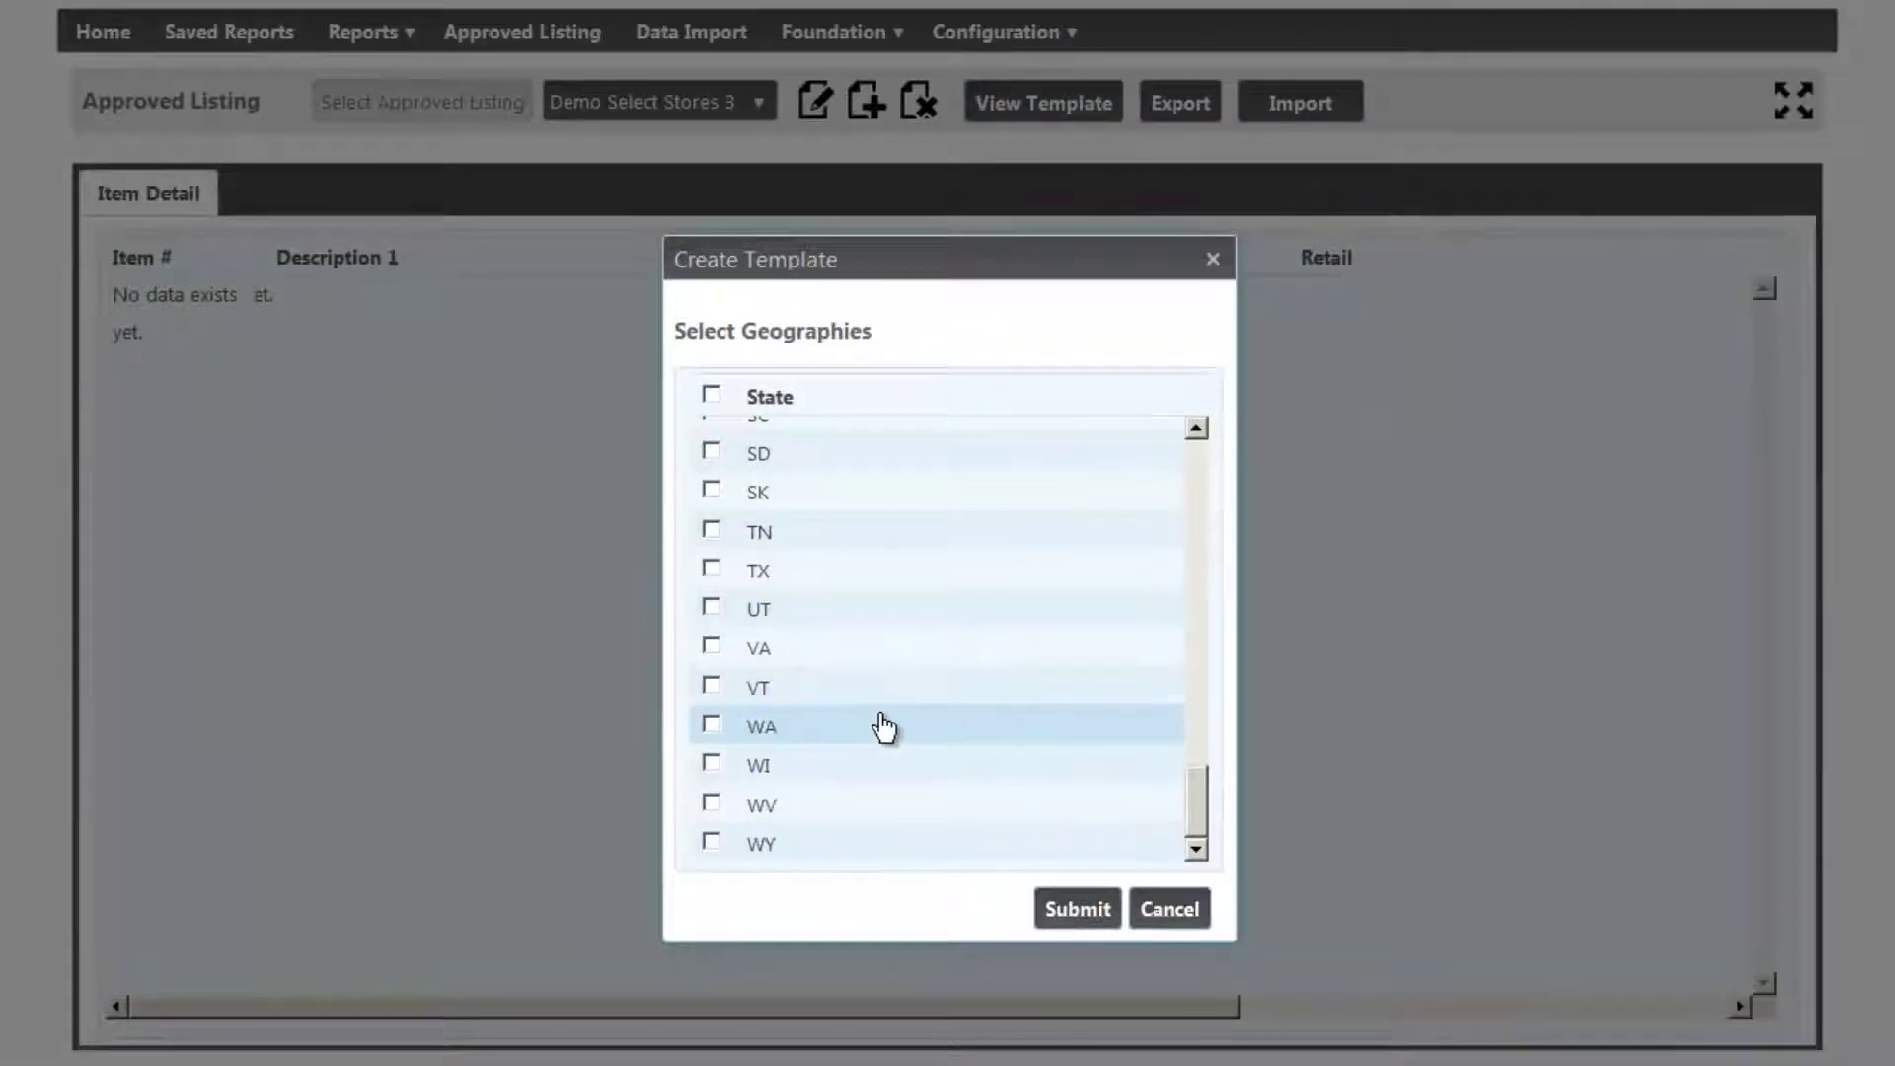
- Create the listing template for the states TX and AR and open the downloaded file in Microsoft Excel
{"action": "left_click", "coordinate": [712, 571]}
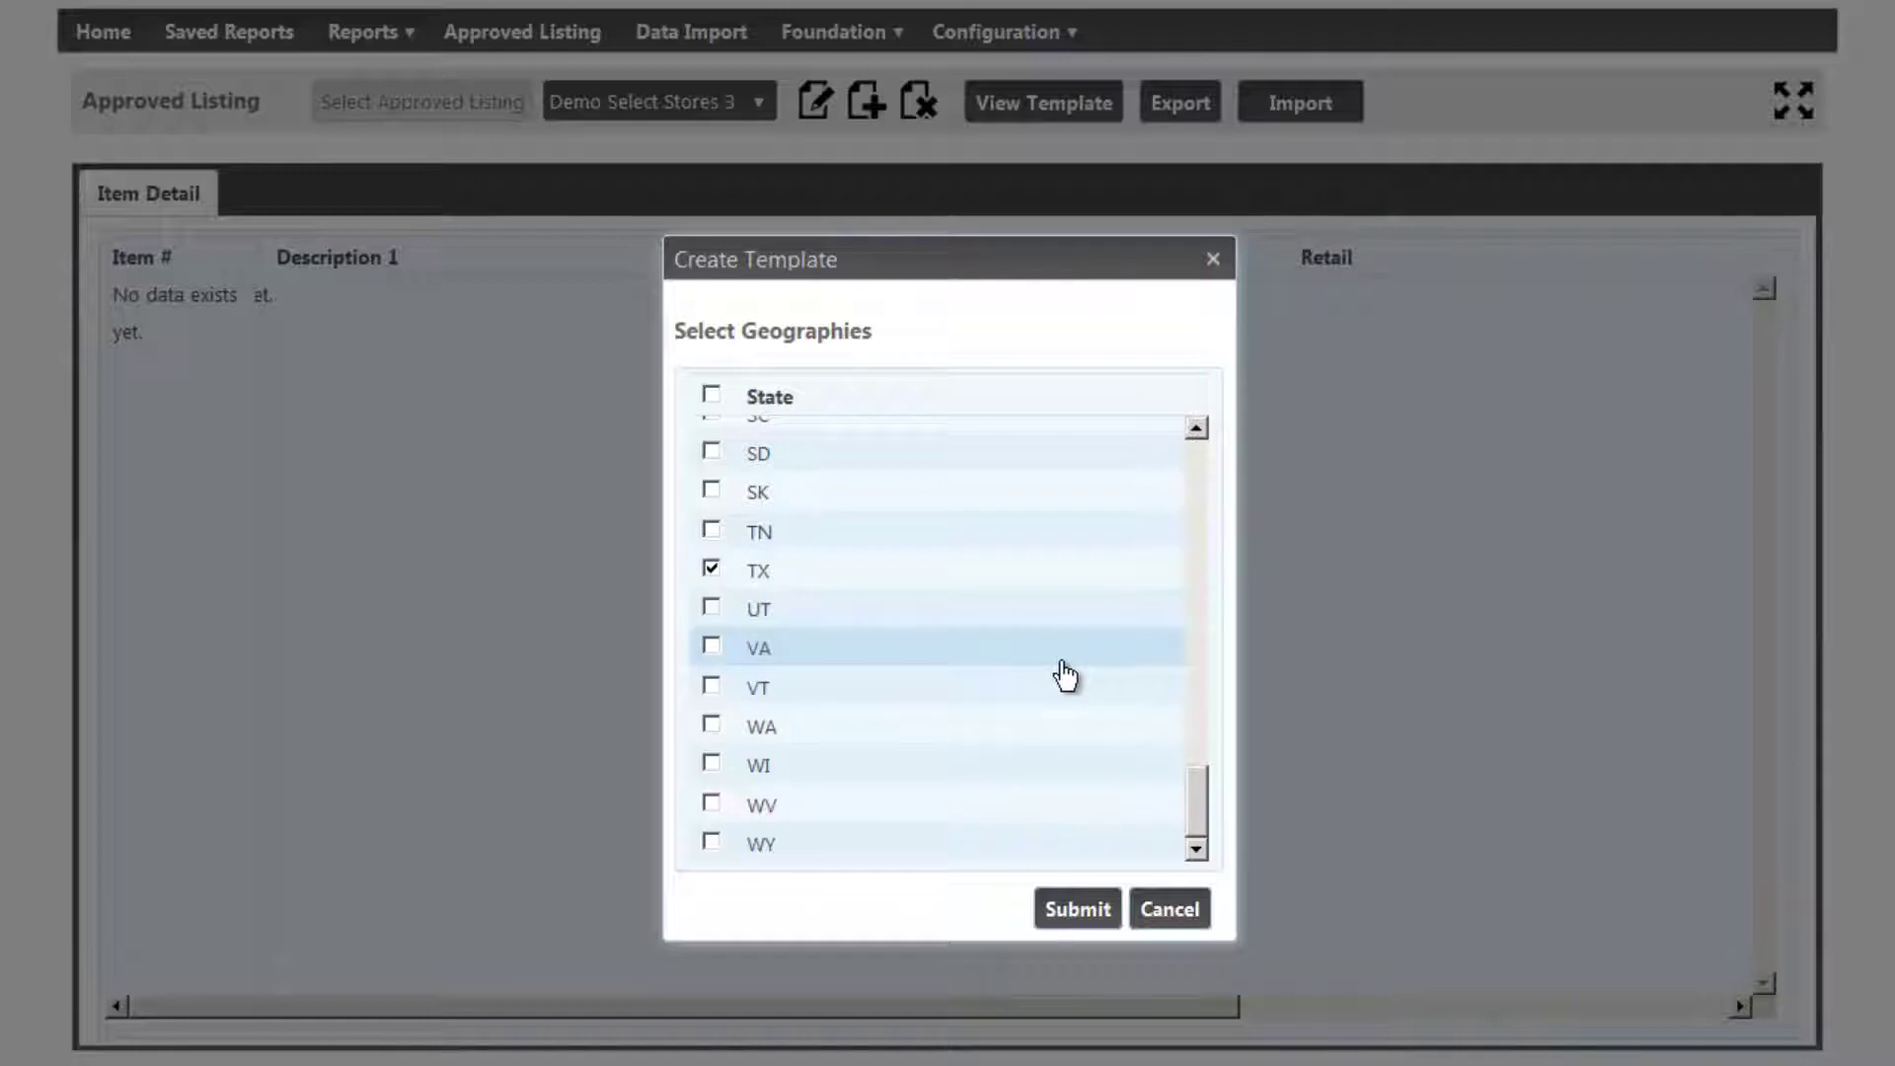
{"action": "scroll", "coordinate": [1066, 676], "scroll_direction": "up", "scroll_amount": 15}
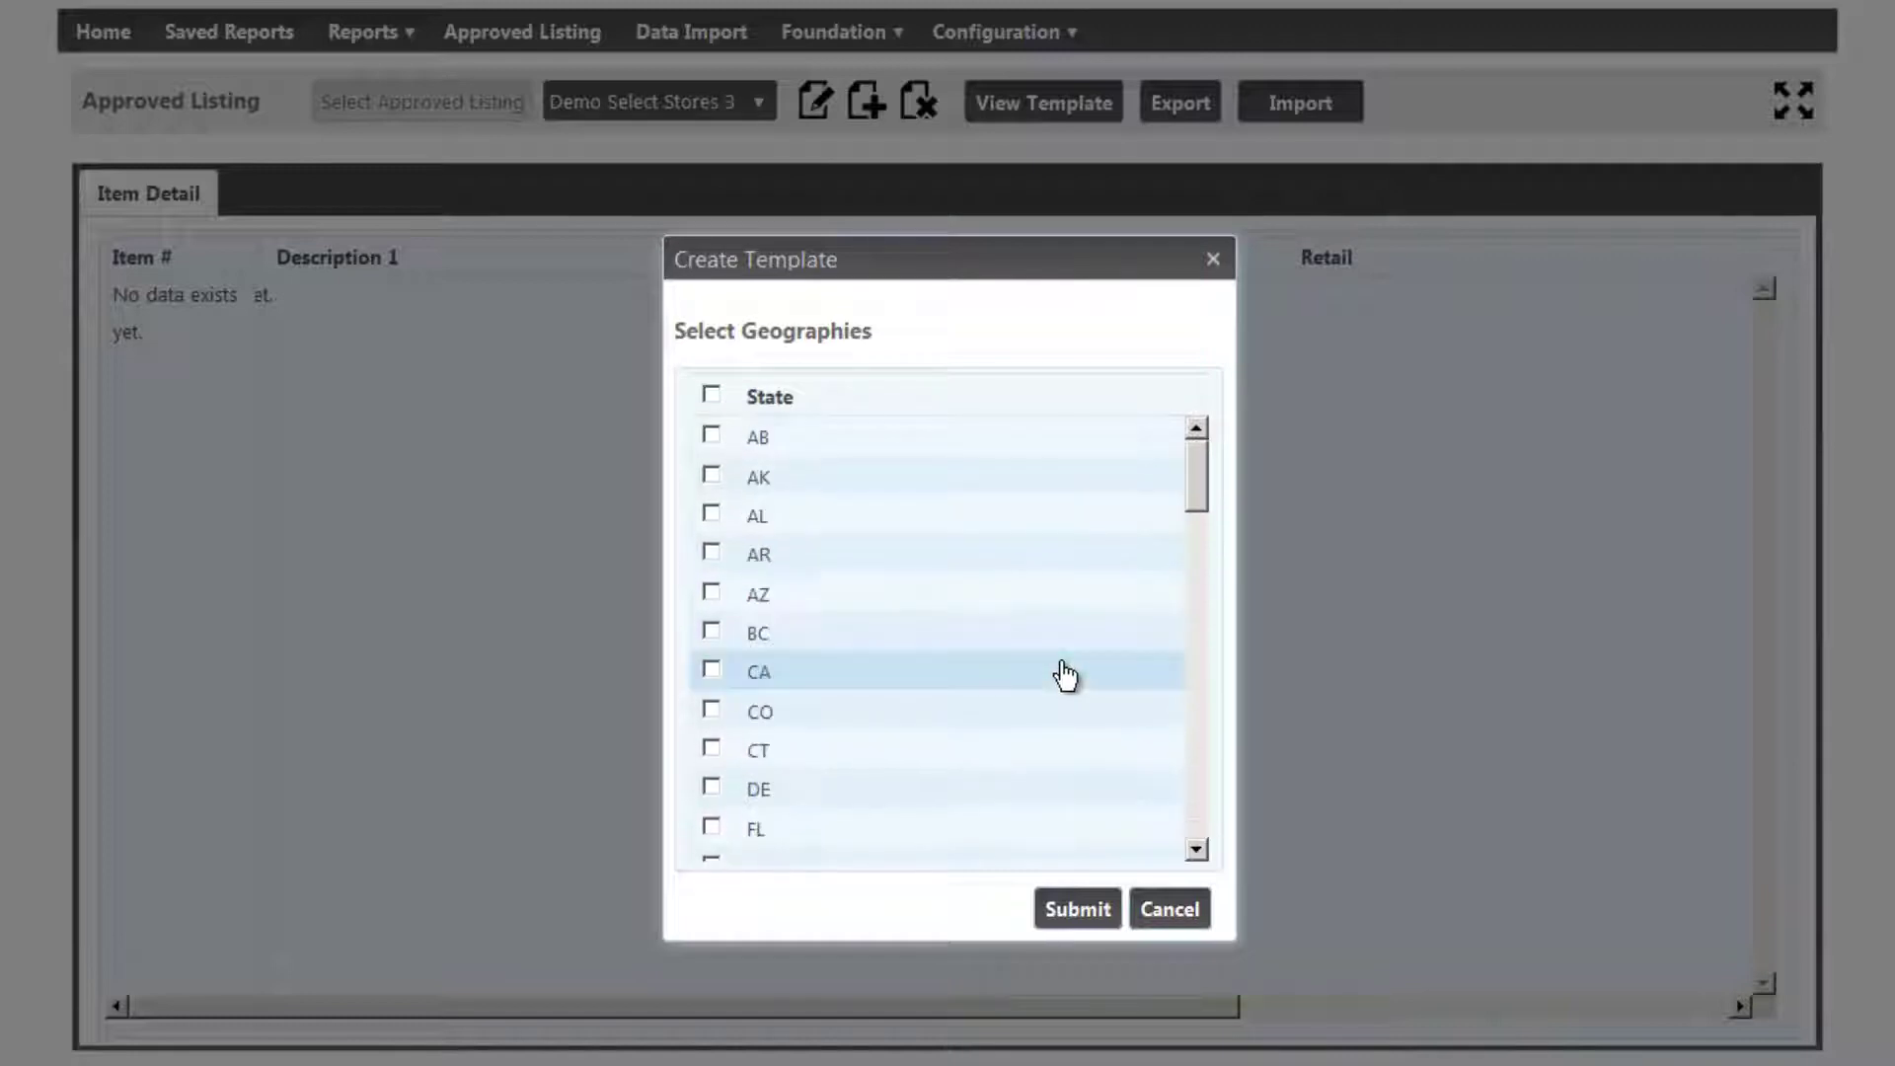
{"action": "left_click", "coordinate": [711, 553]}
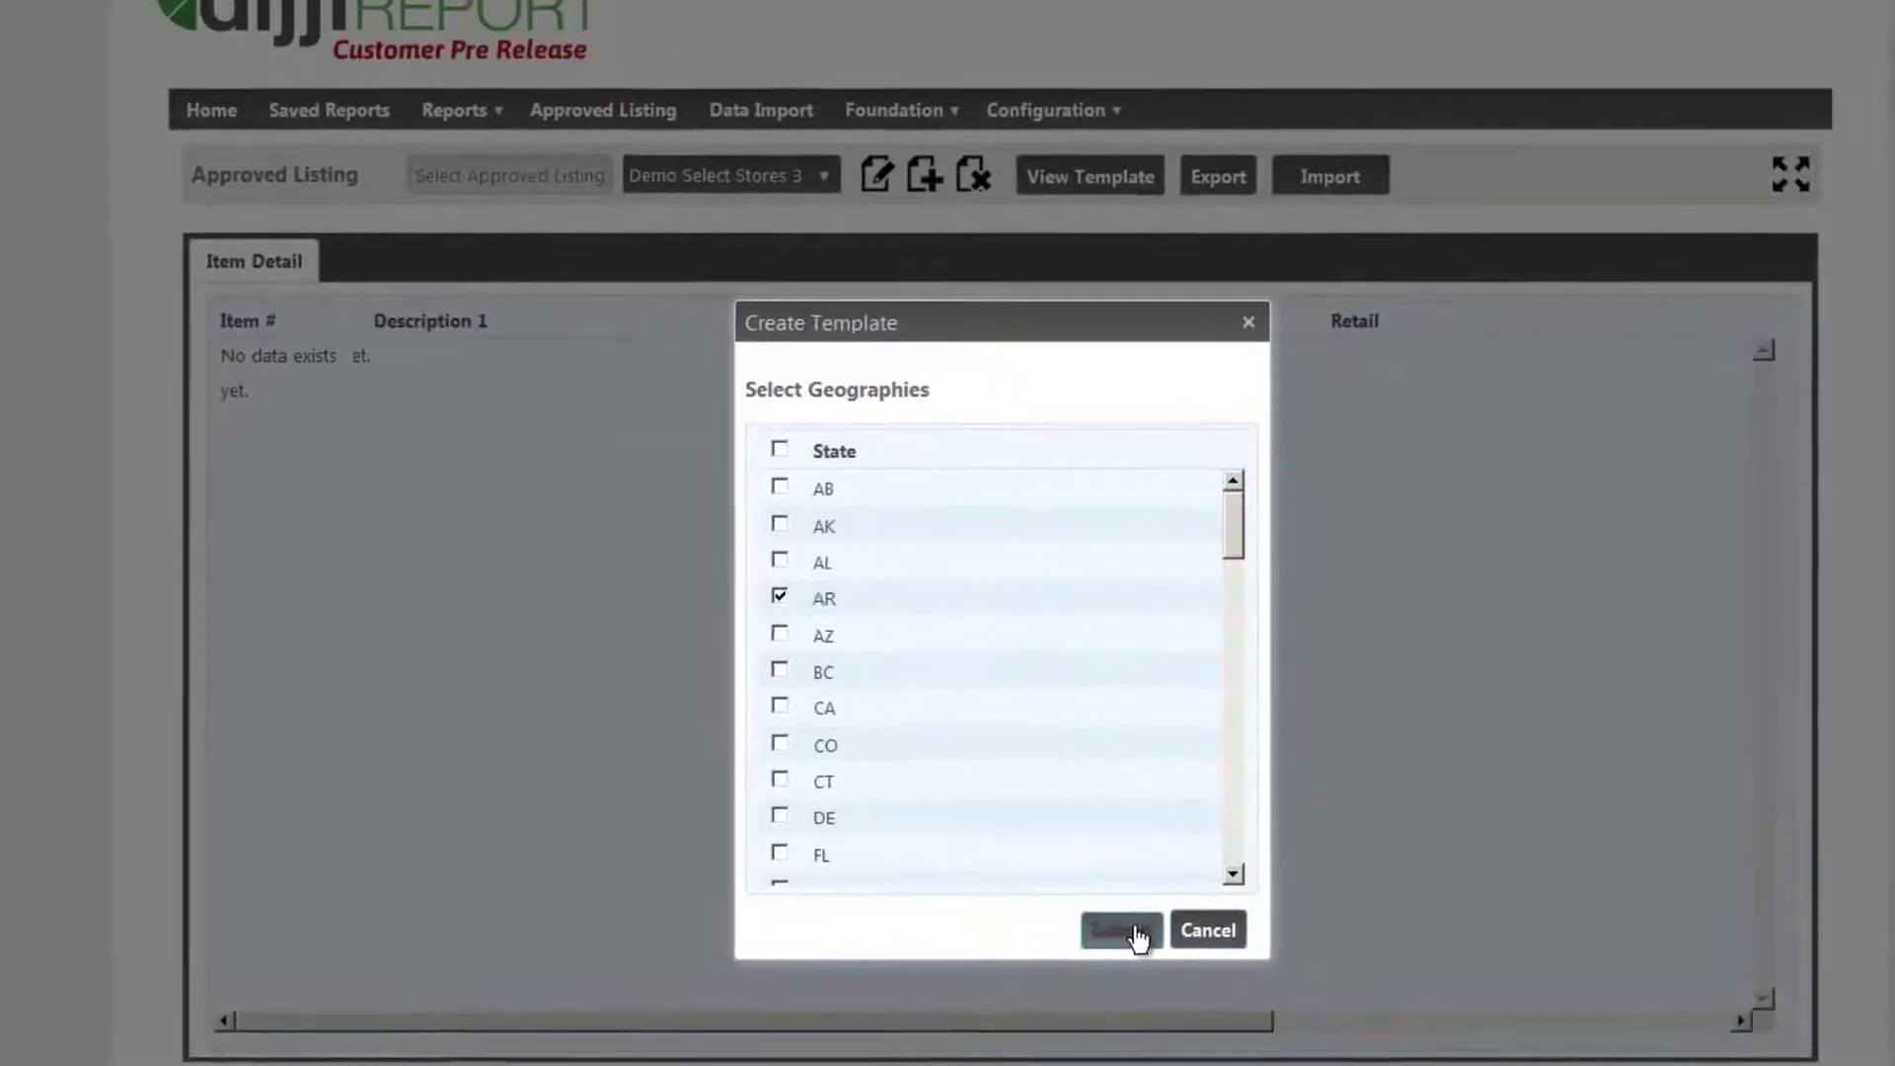
{"action": "left_click", "coordinate": [1136, 931]}
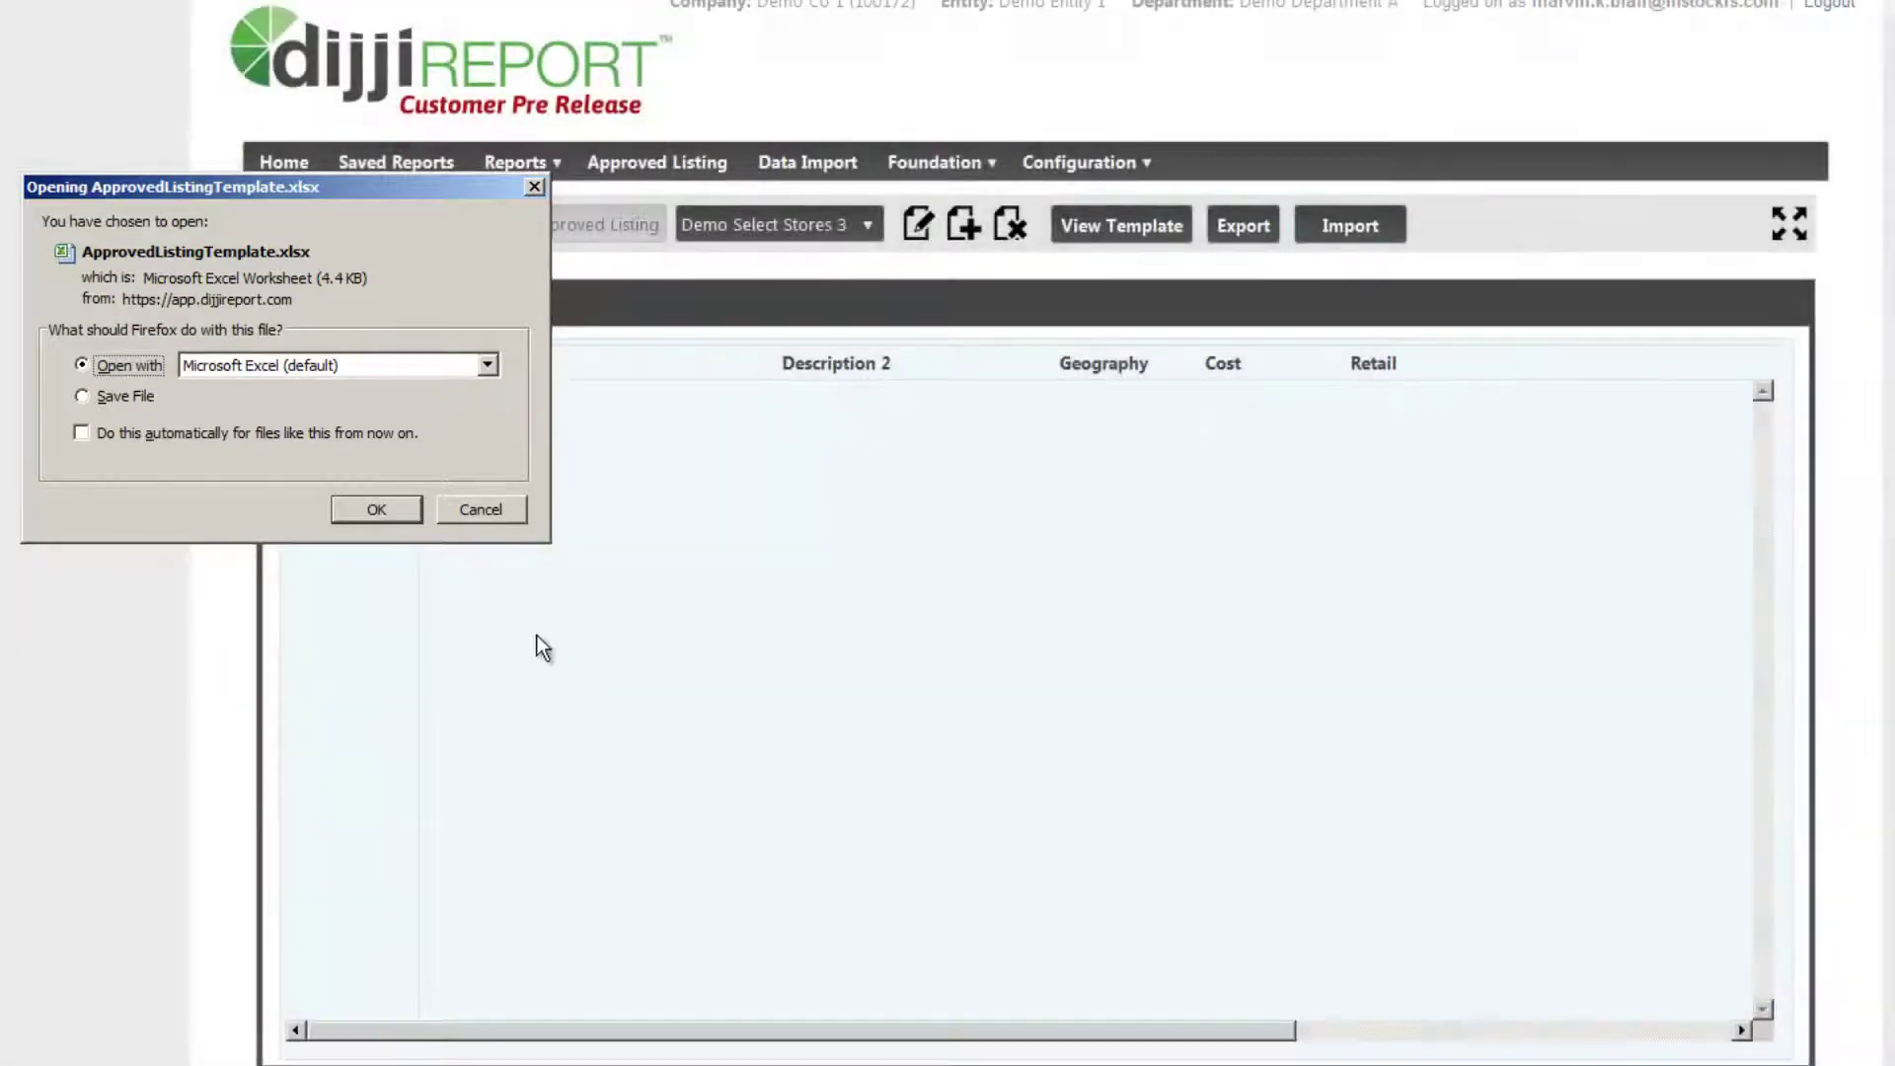
{"action": "left_click", "coordinate": [394, 514]}
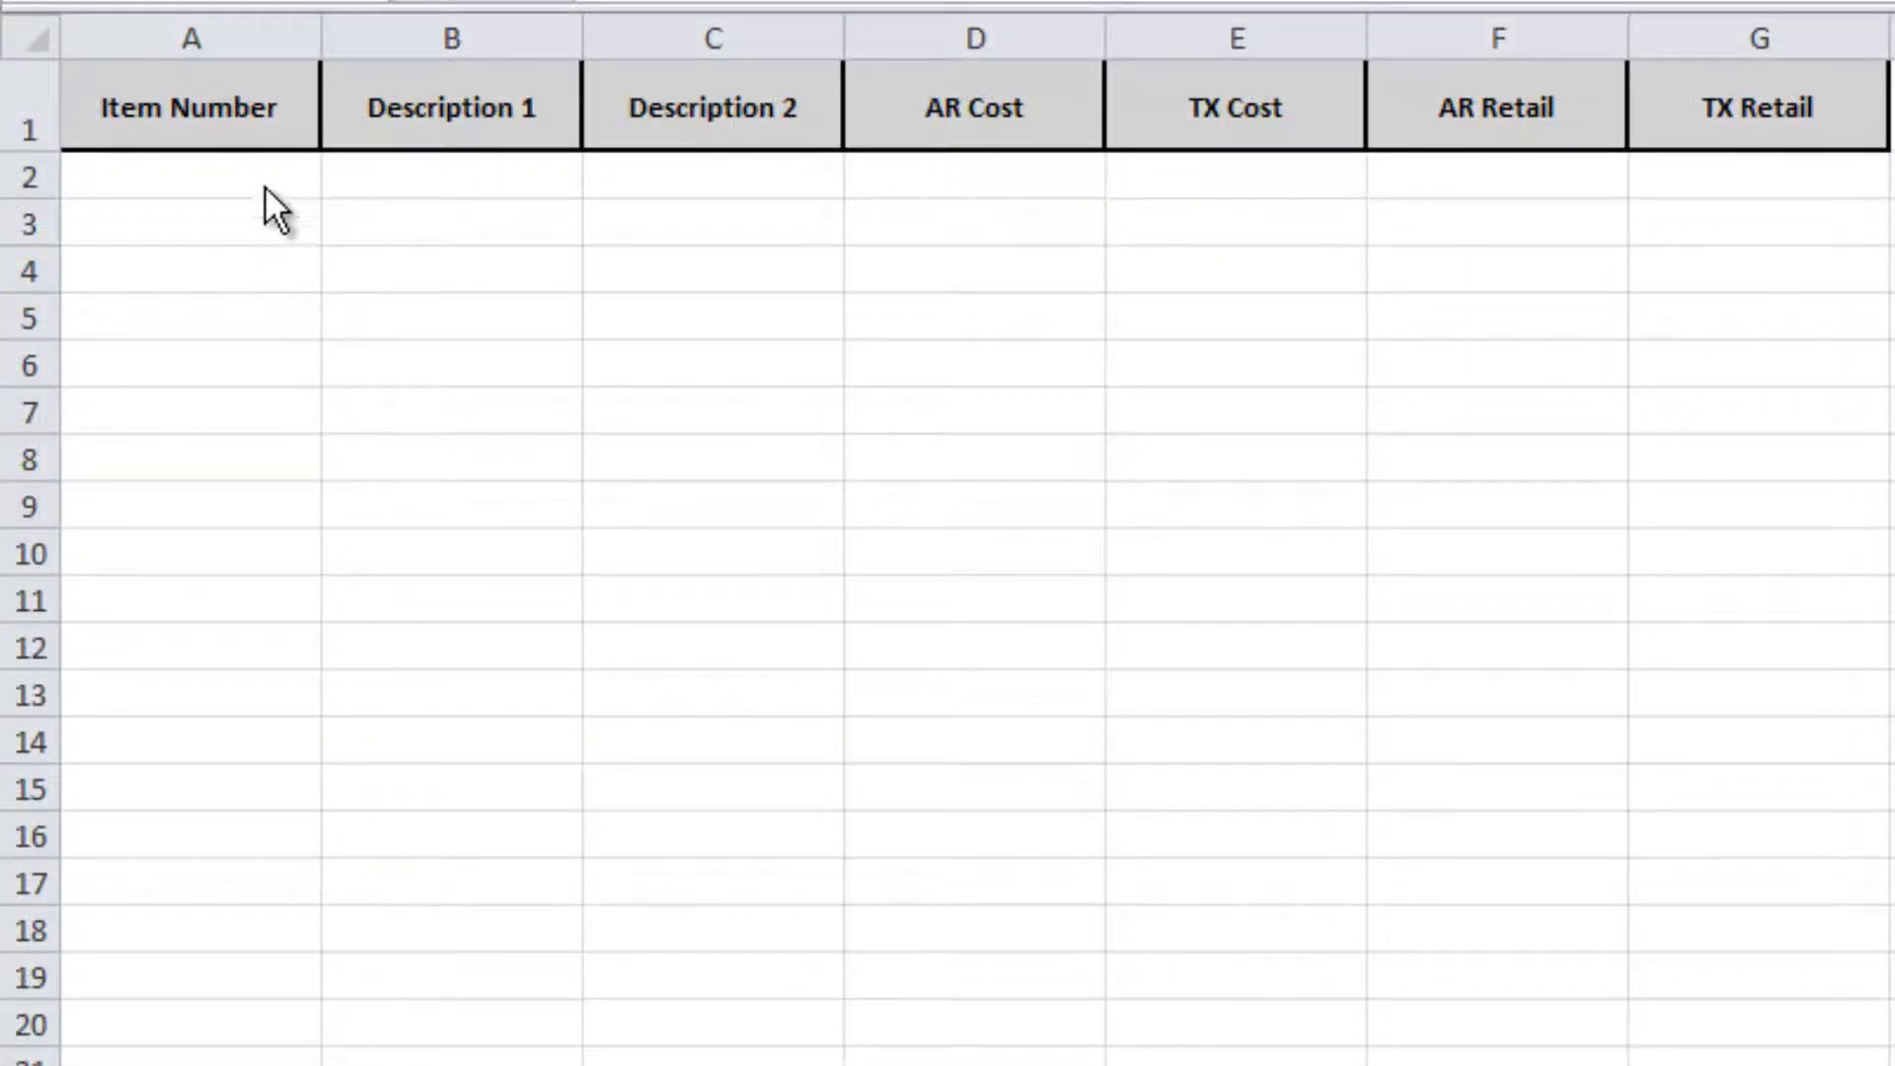
- Paste the copied item data as values into the template, starting at cell A2
{"action": "left_click", "coordinate": [265, 166]}
{"action": "right_click", "coordinate": [265, 164]}
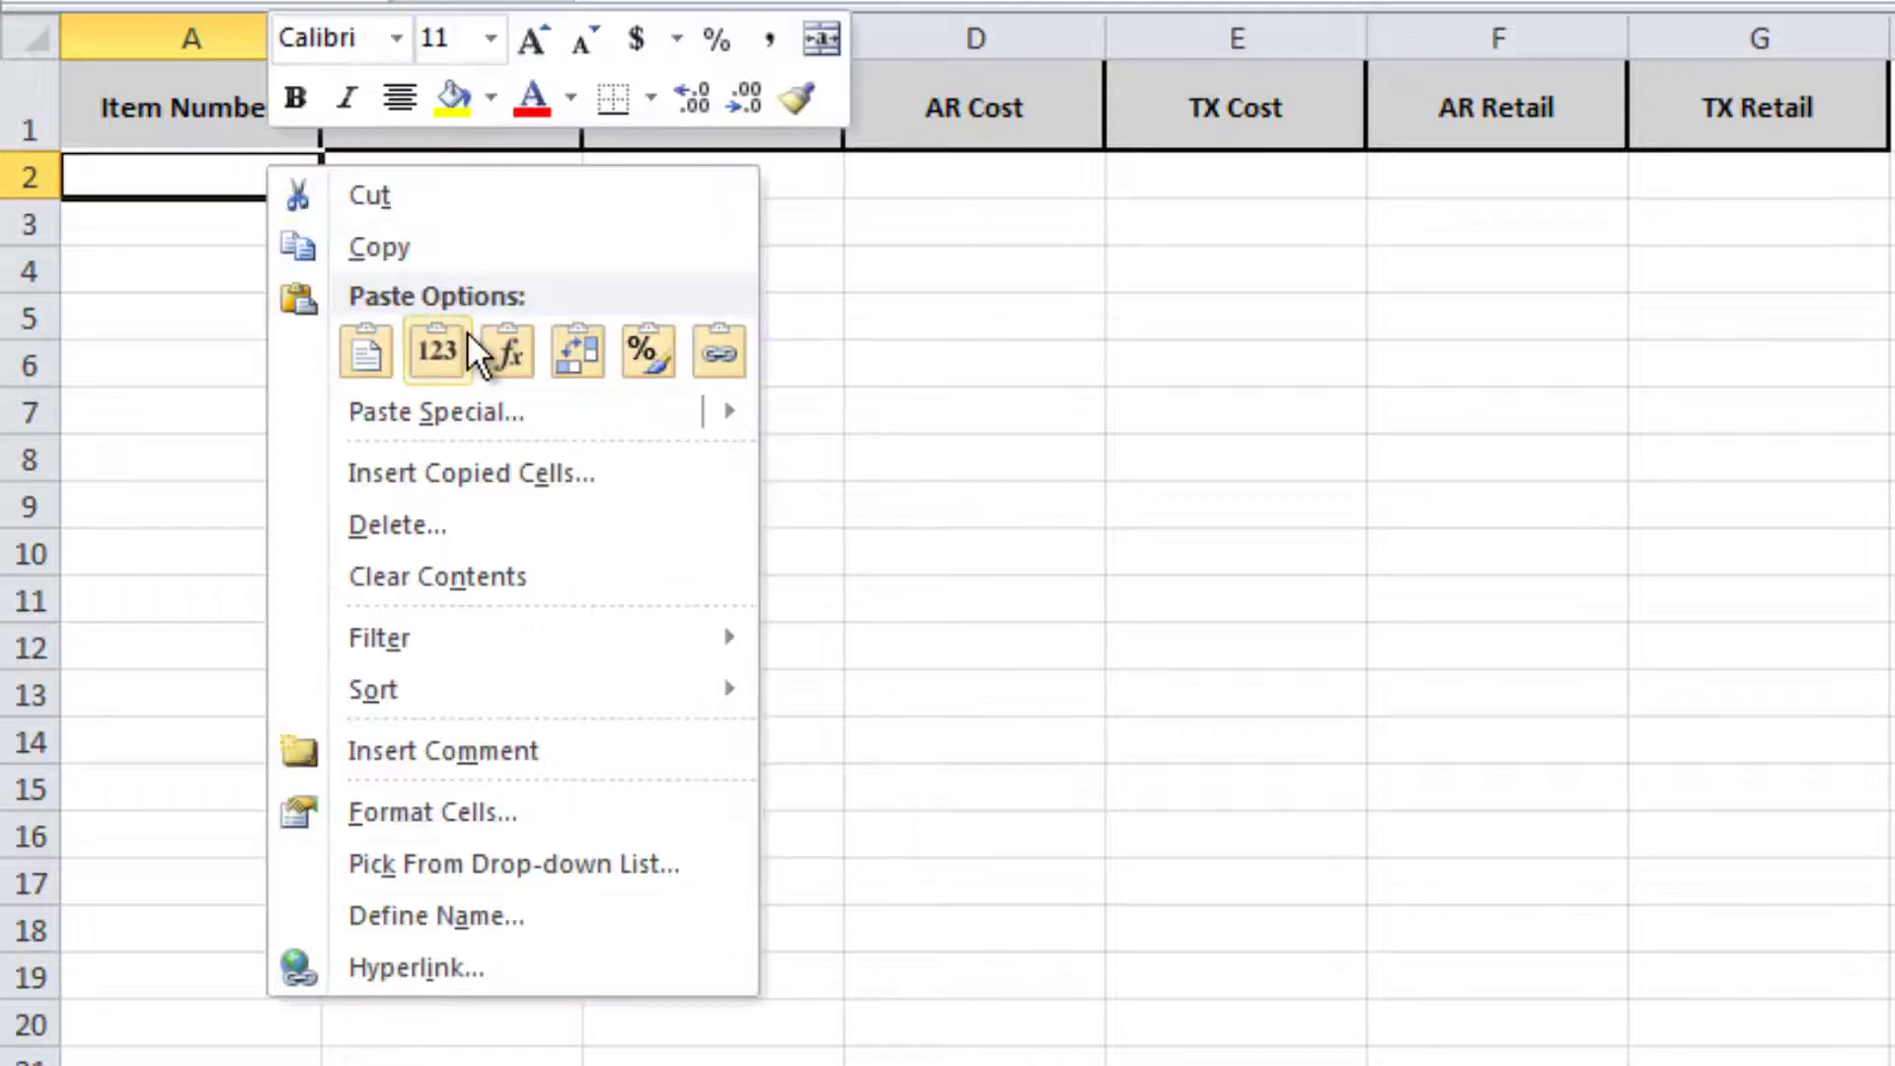
{"action": "left_click", "coordinate": [446, 345]}
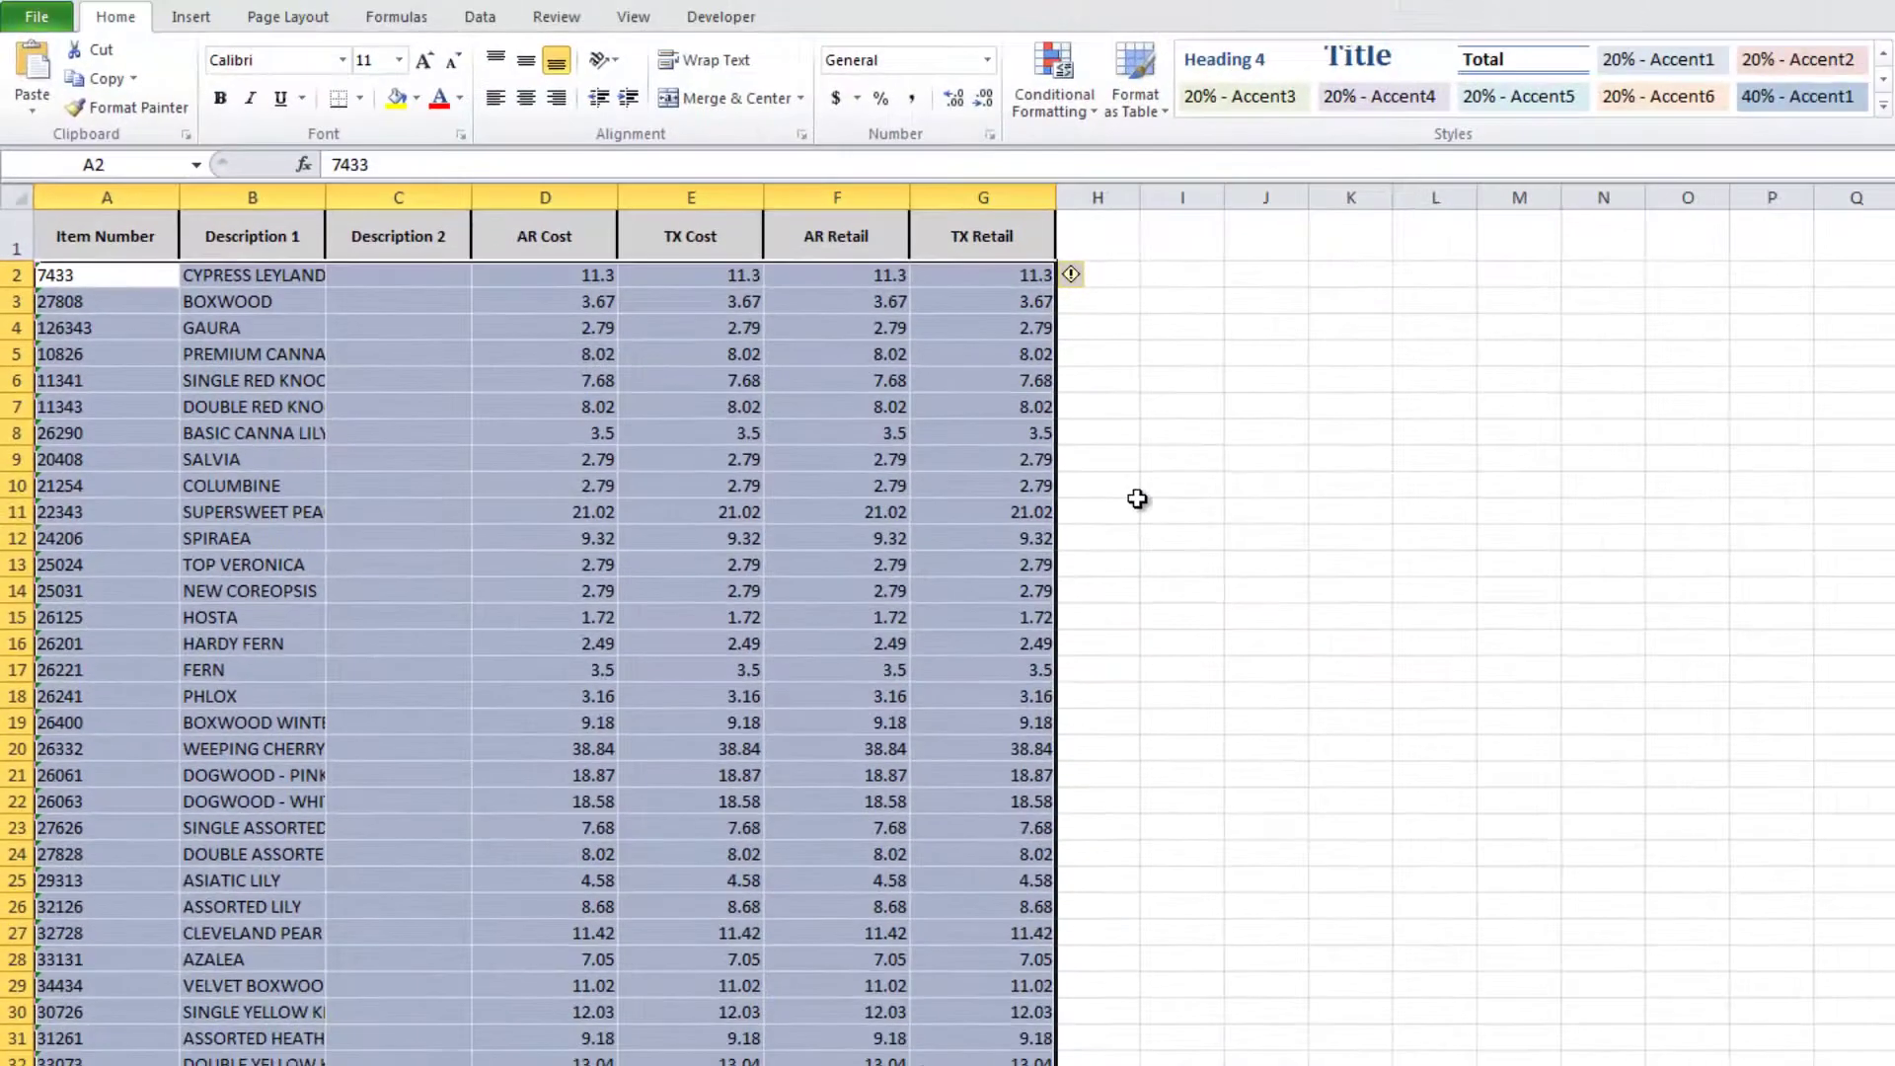
{"action": "left_click", "coordinate": [1137, 501]}
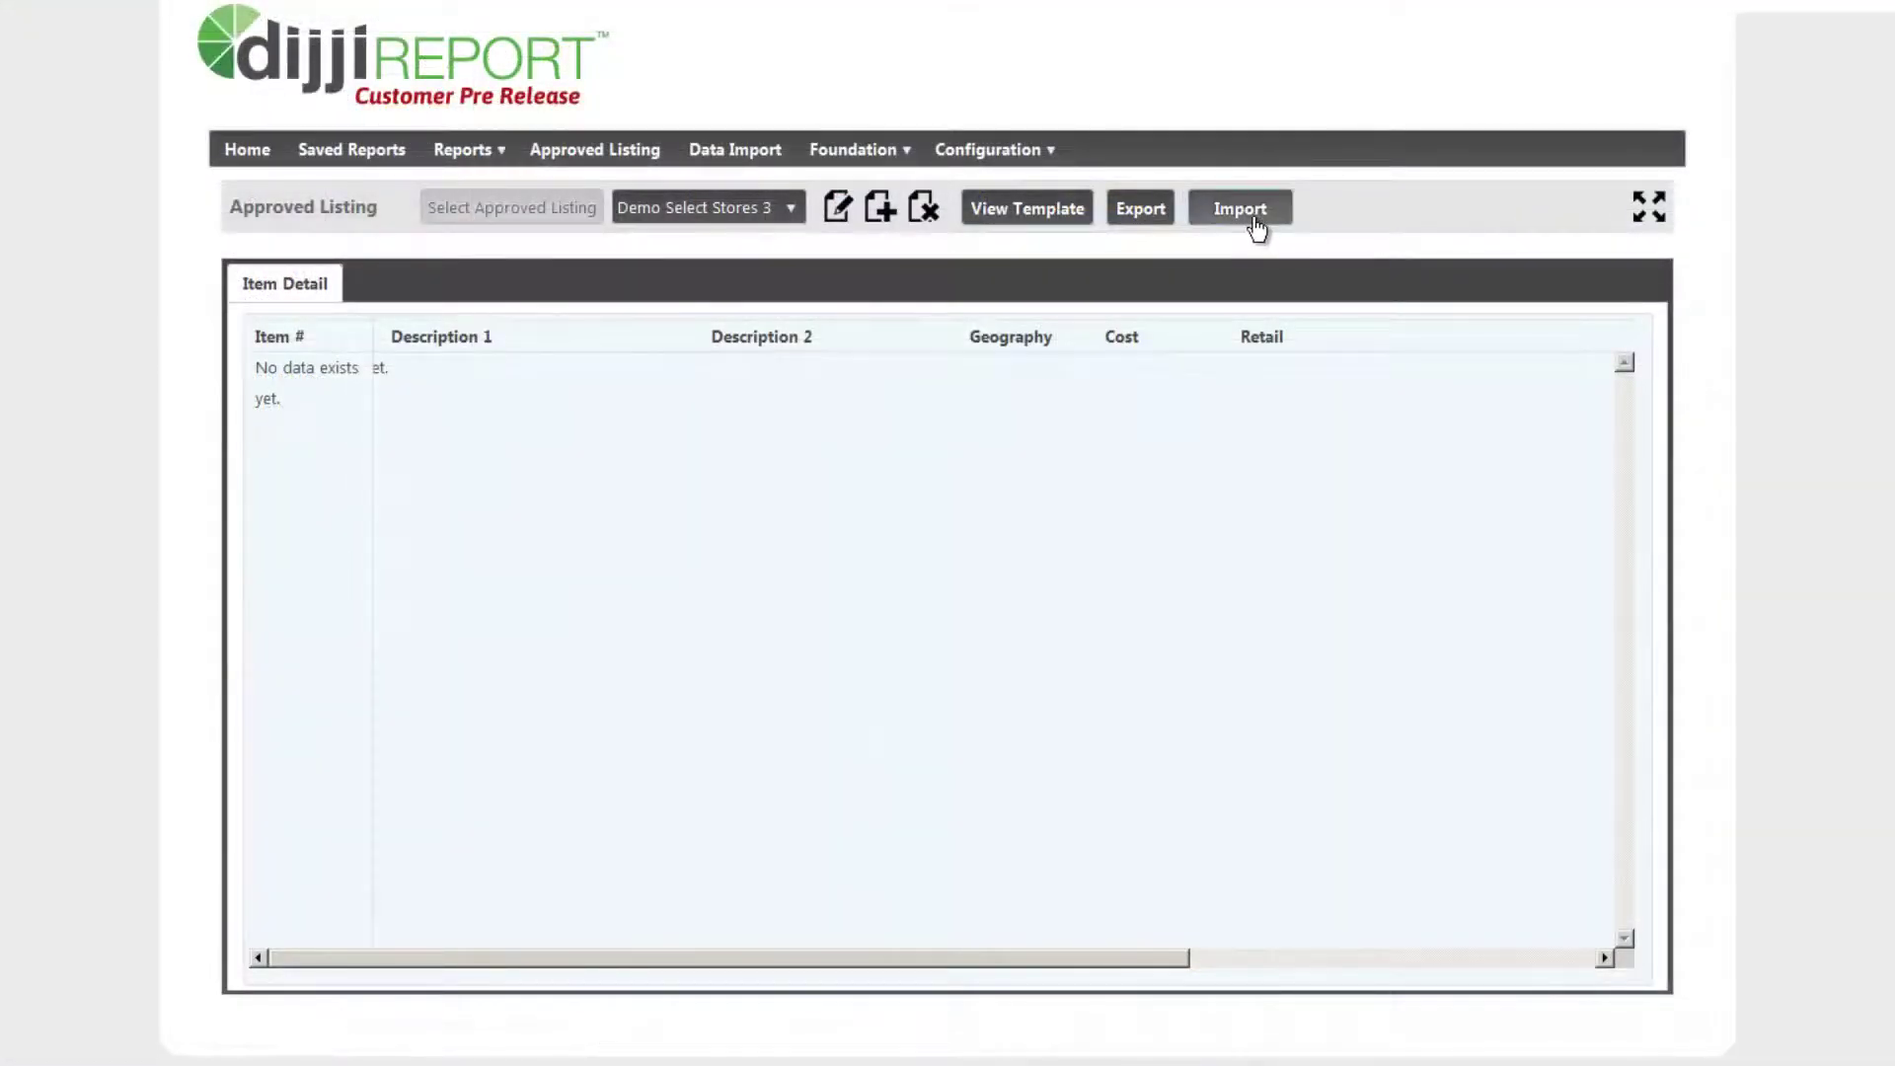
- Switch to dijji REPORT and import ApprovedListingTemplate-3.xlsx into the Demo Select Stores 3 listing
{"action": "left_click", "coordinate": [1255, 219]}
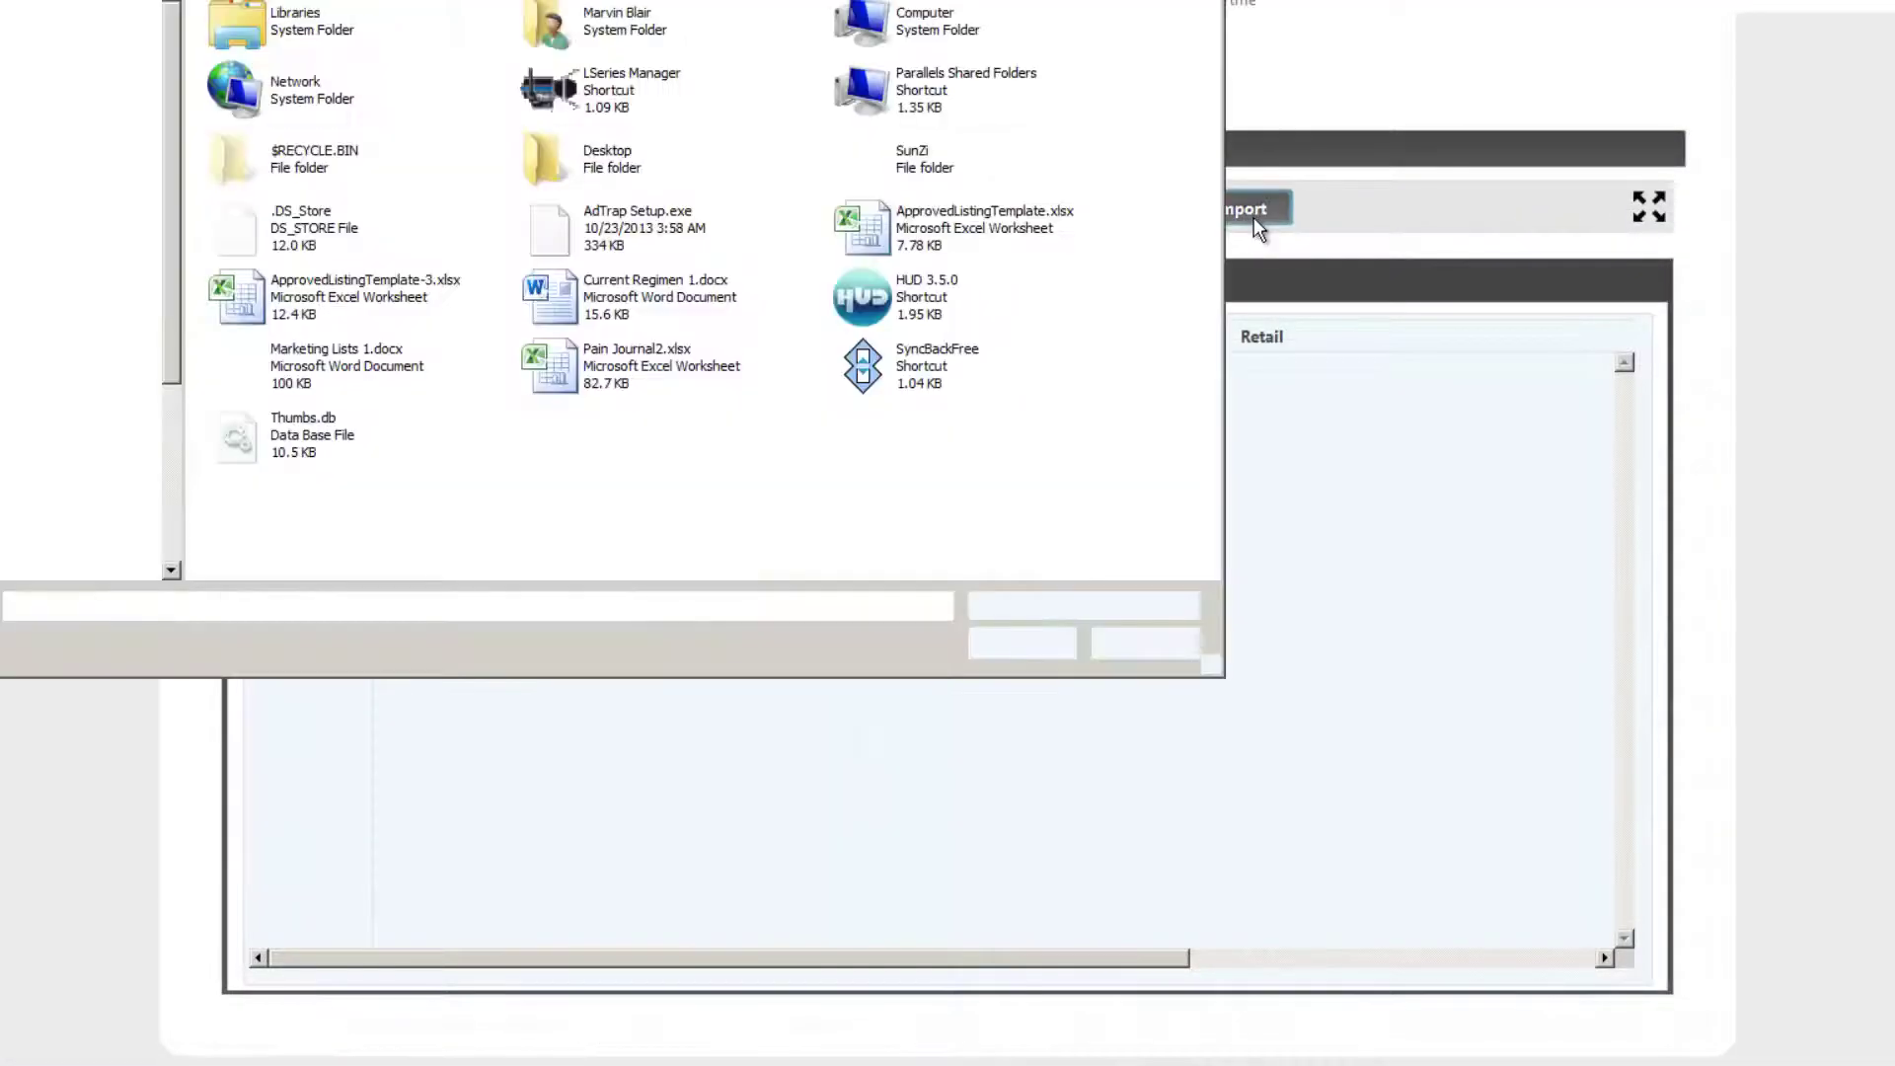
{"action": "left_click", "coordinate": [352, 278]}
{"action": "left_click", "coordinate": [376, 285]}
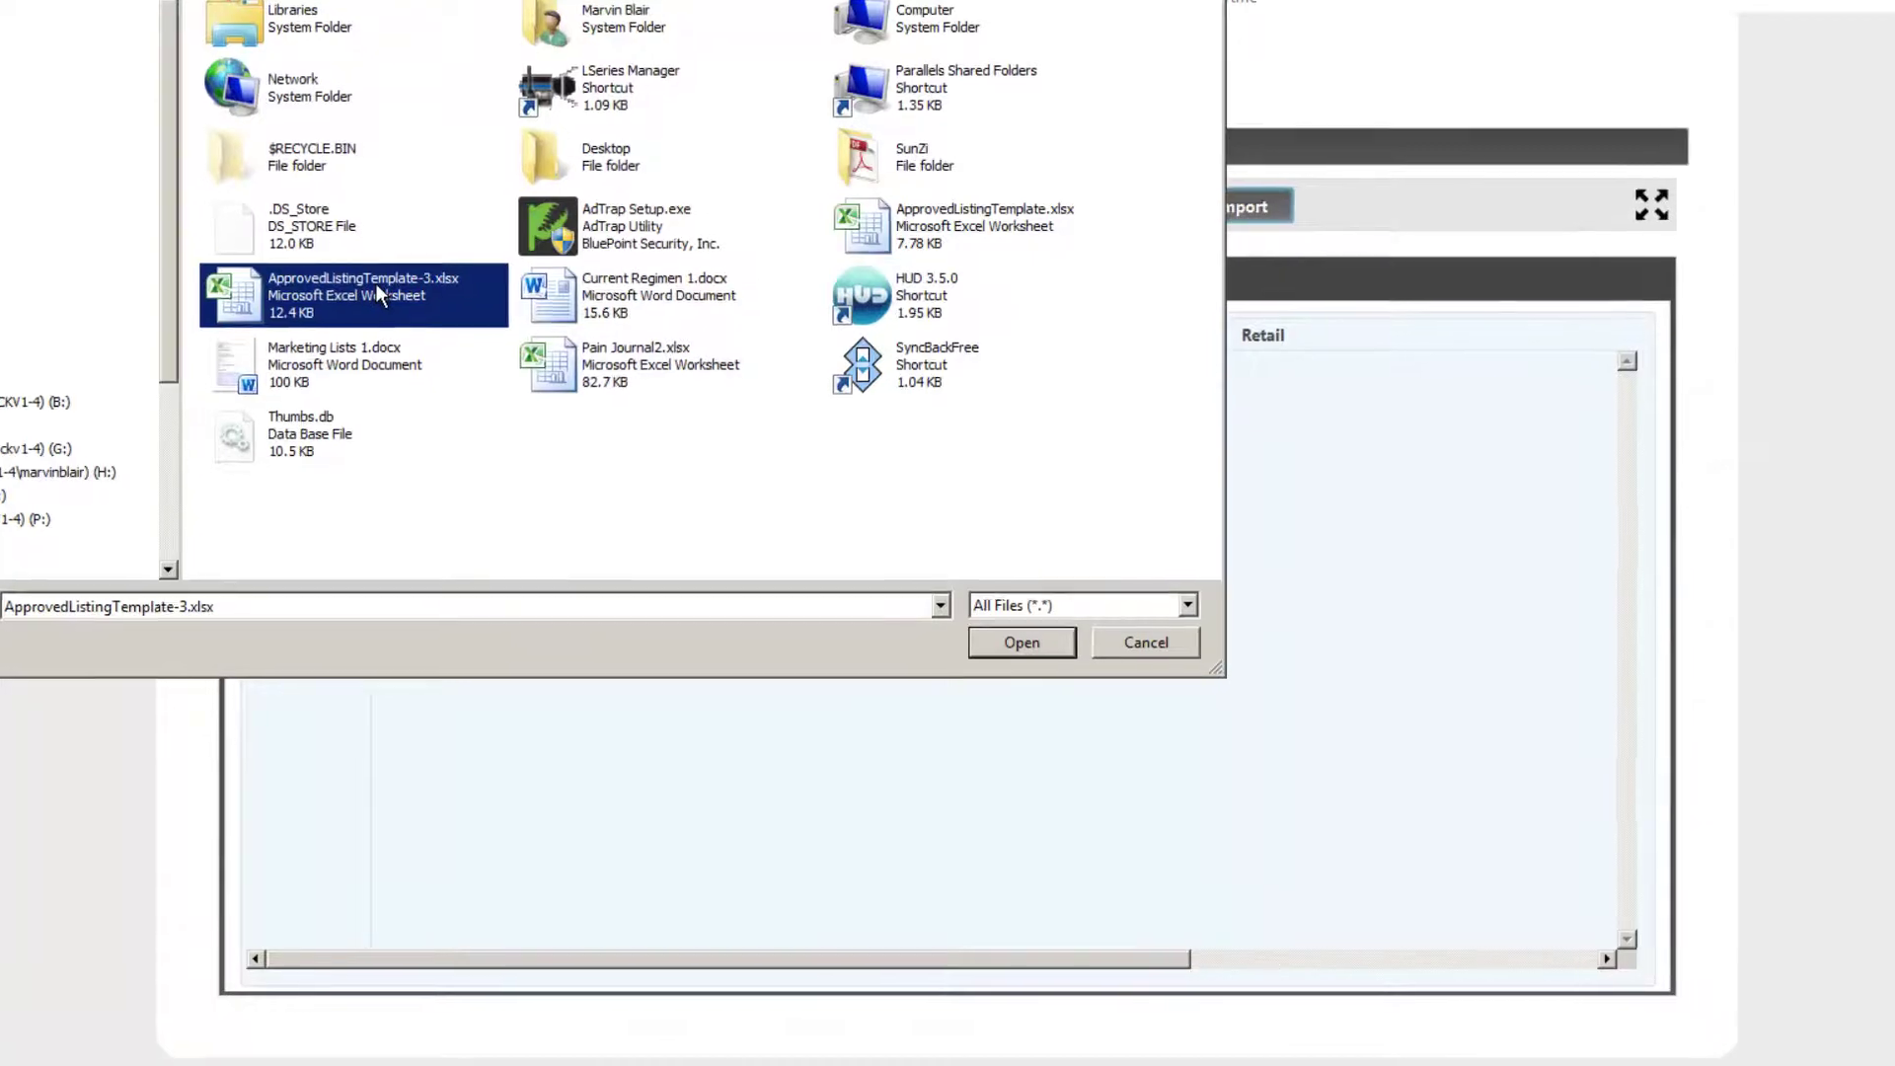
{"action": "left_click", "coordinate": [1023, 644]}
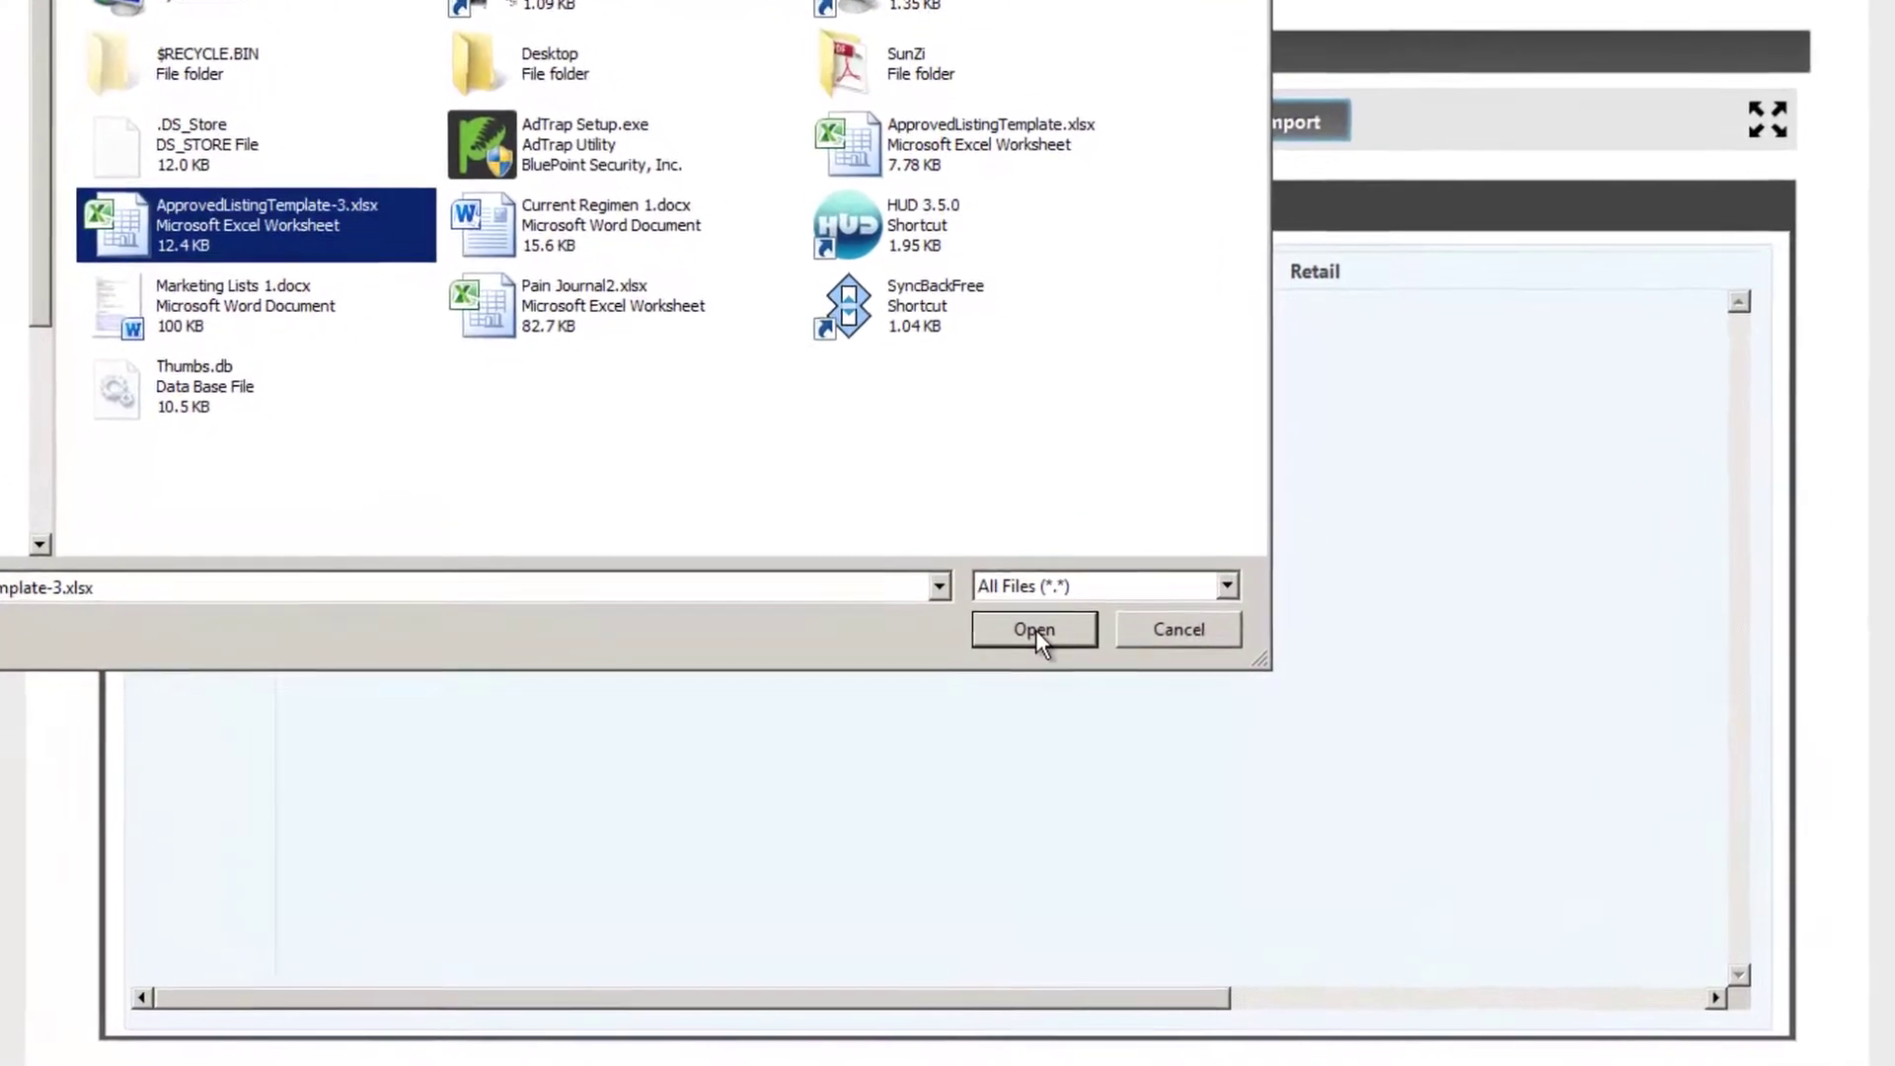
{"action": "left_click", "coordinate": [1034, 629]}
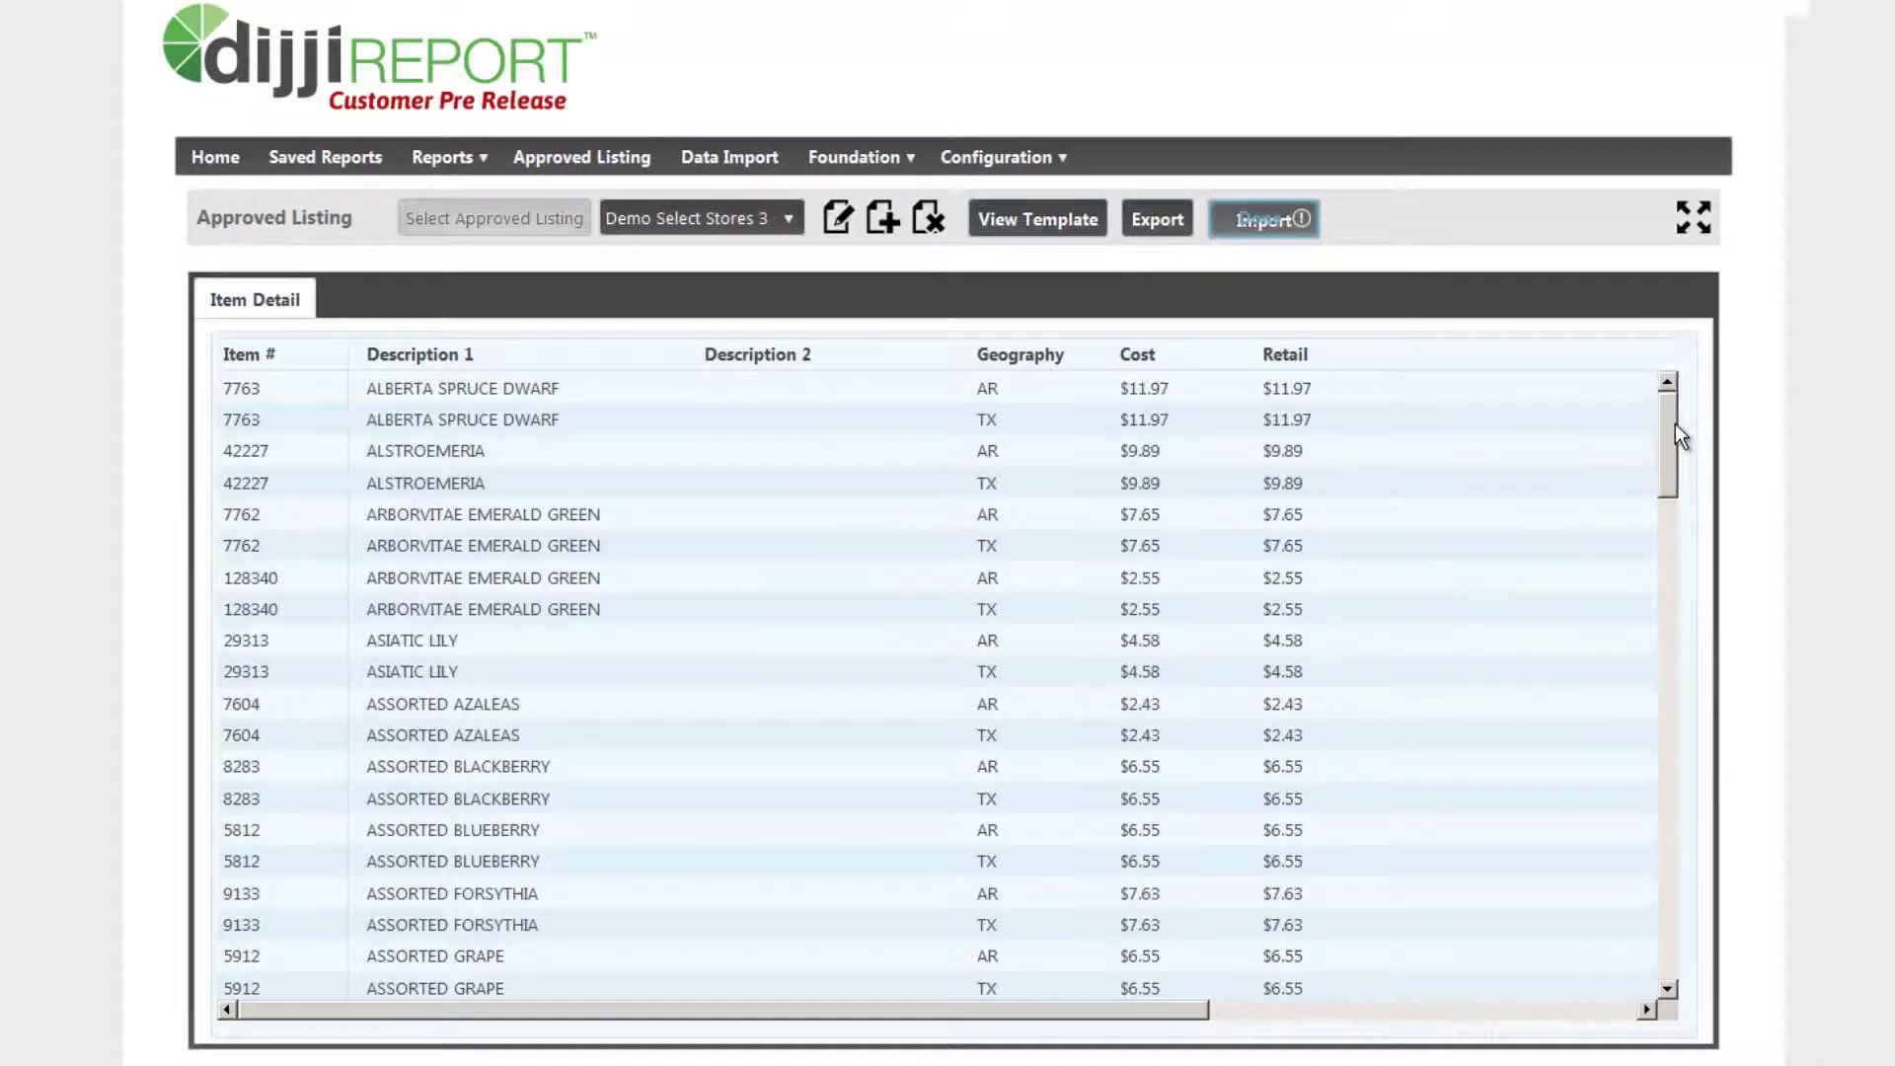
{"action": "mouse_move", "coordinate": [1675, 424]}
{"action": "left_mouse_down"}
{"action": "mouse_move", "coordinate": [1707, 648]}
{"action": "mouse_move", "coordinate": [1672, 407]}
{"action": "left_mouse_up"}
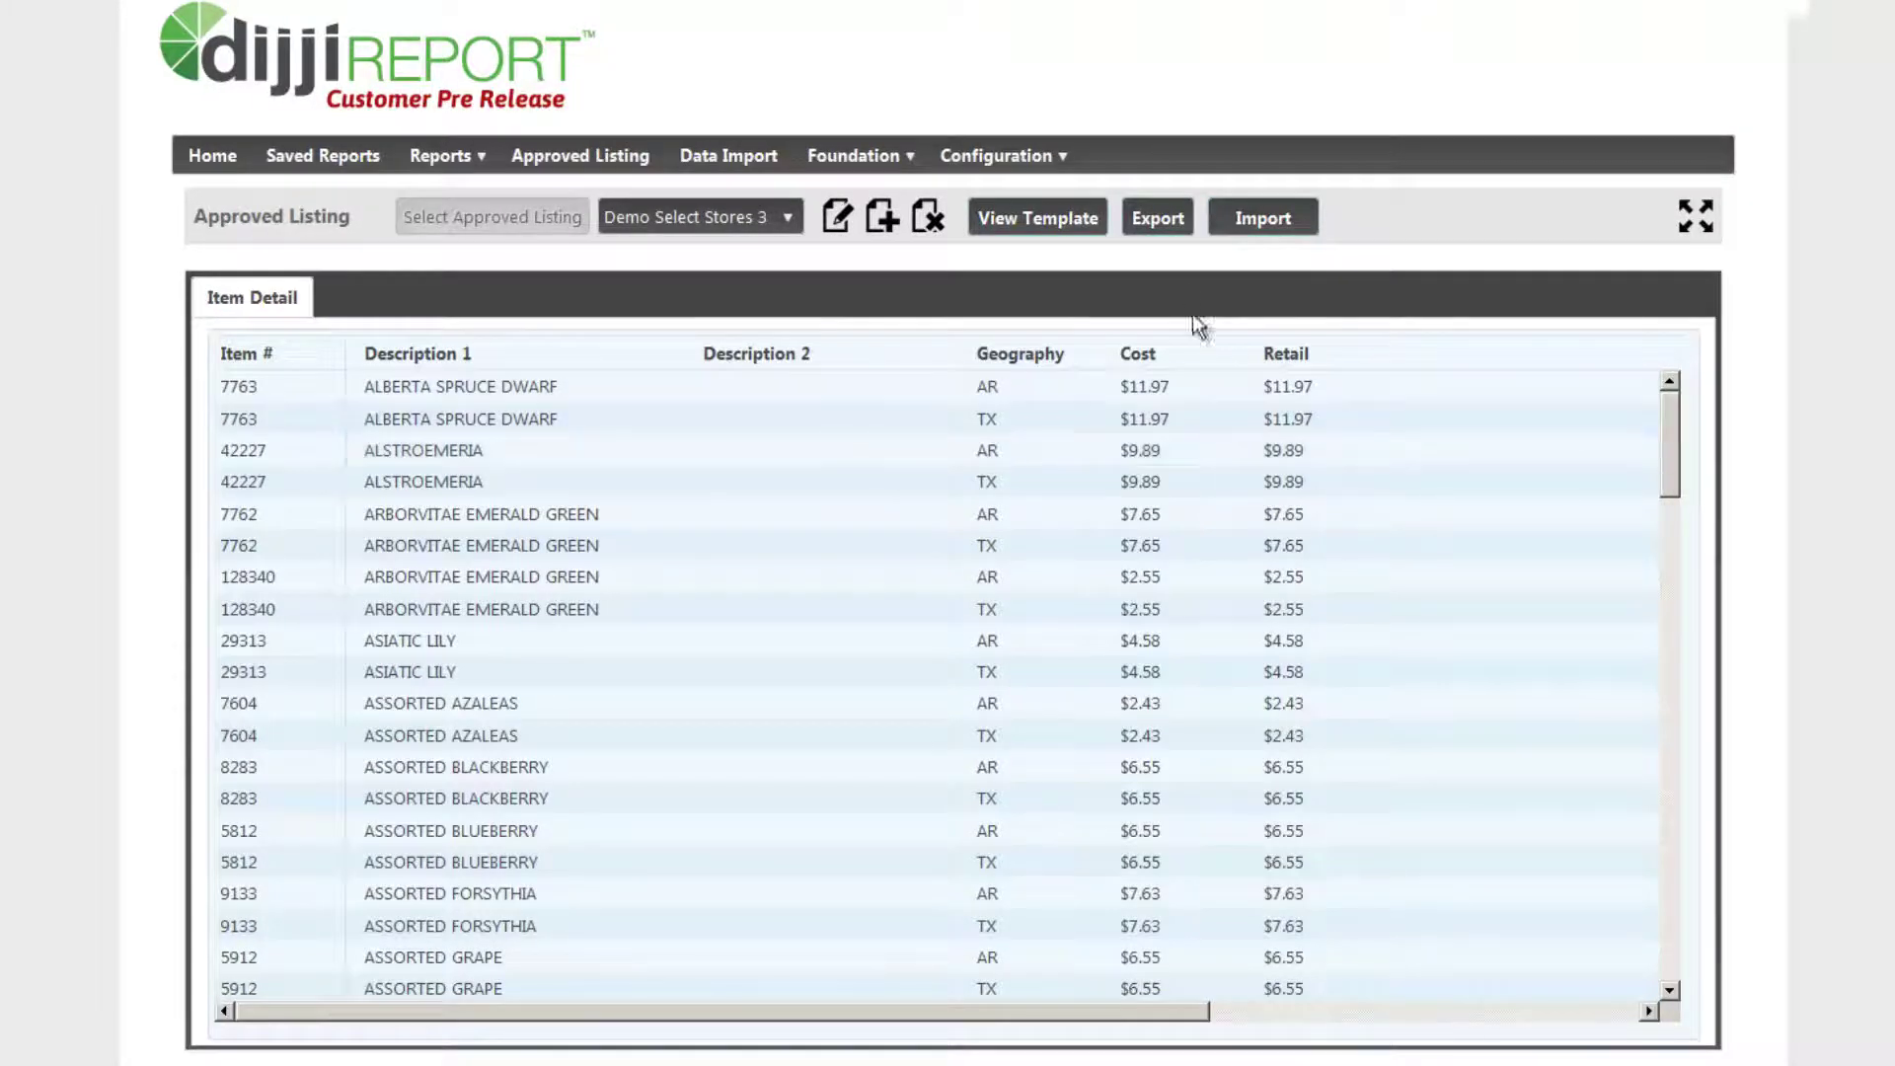
- Export the approved listing to Microsoft Excel and insert blank columns before TX Cost and TX Retail
{"action": "left_click", "coordinate": [1160, 218]}
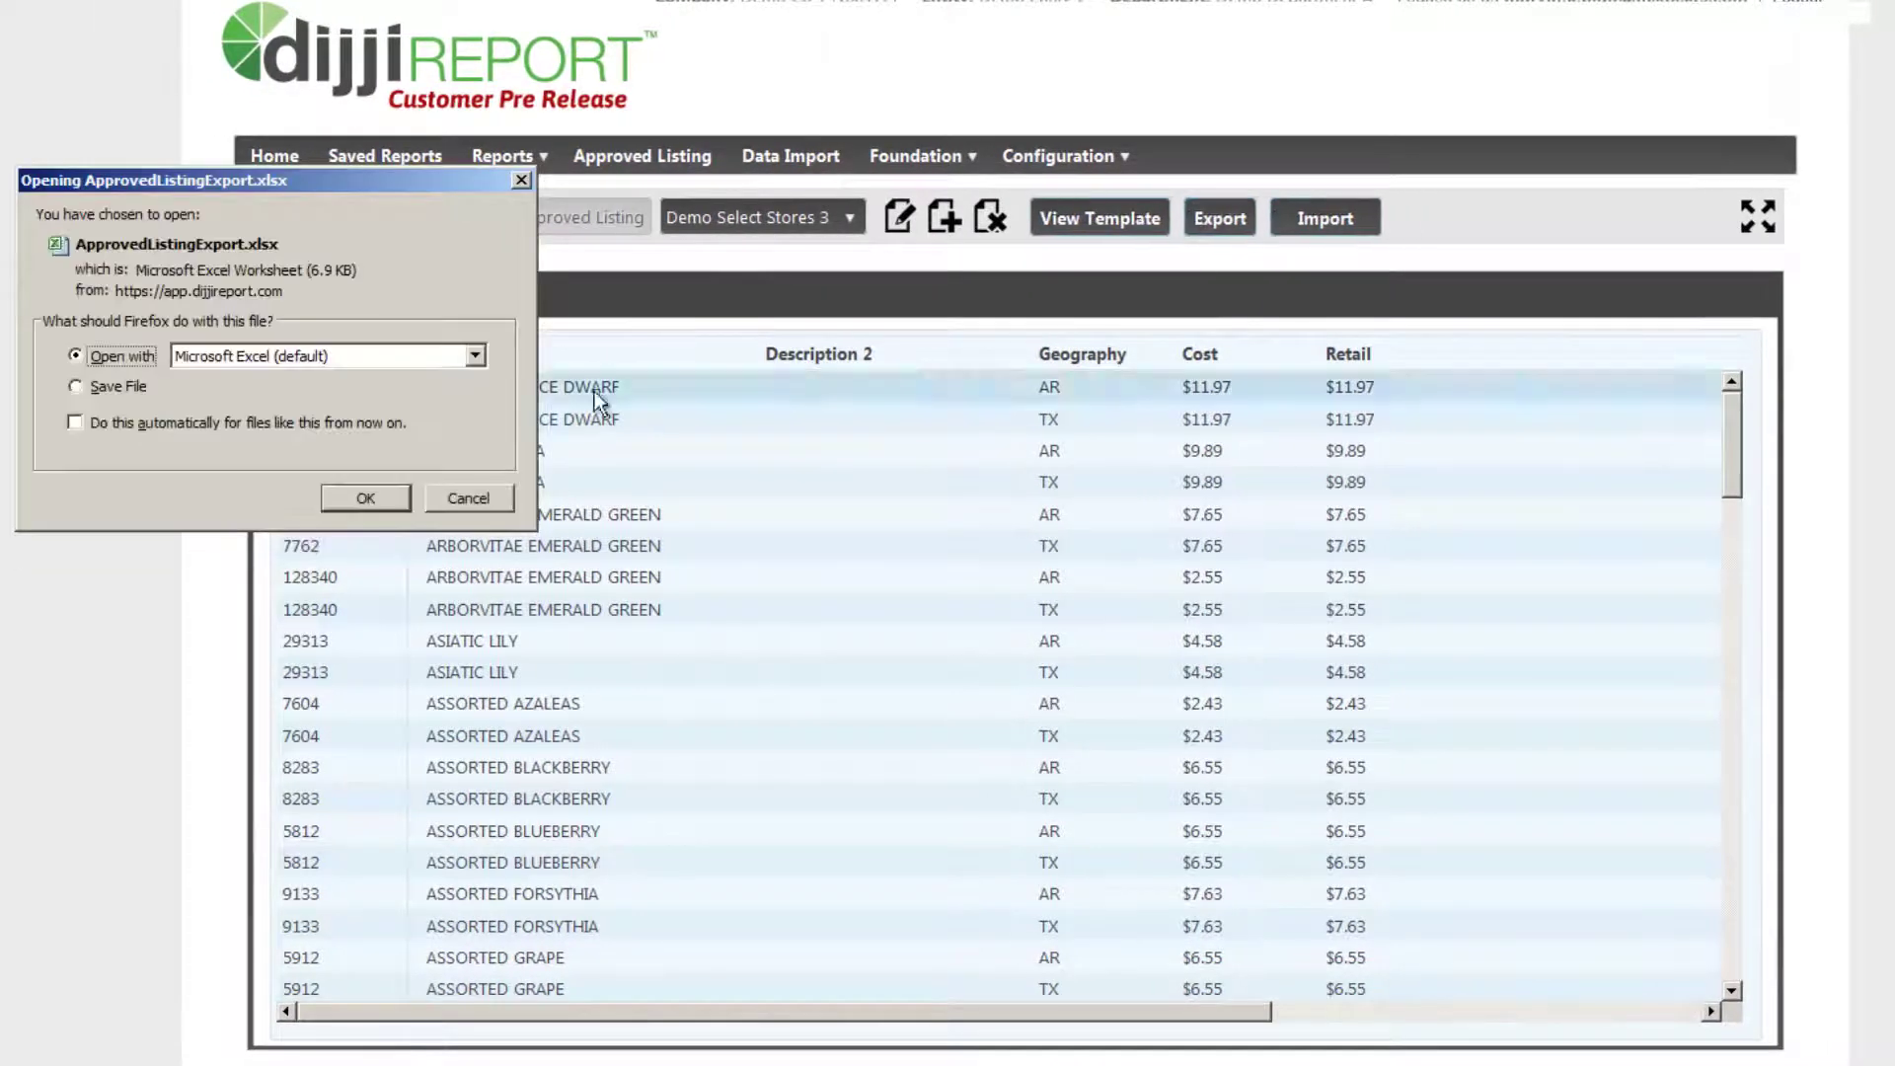
{"action": "left_click", "coordinate": [383, 501]}
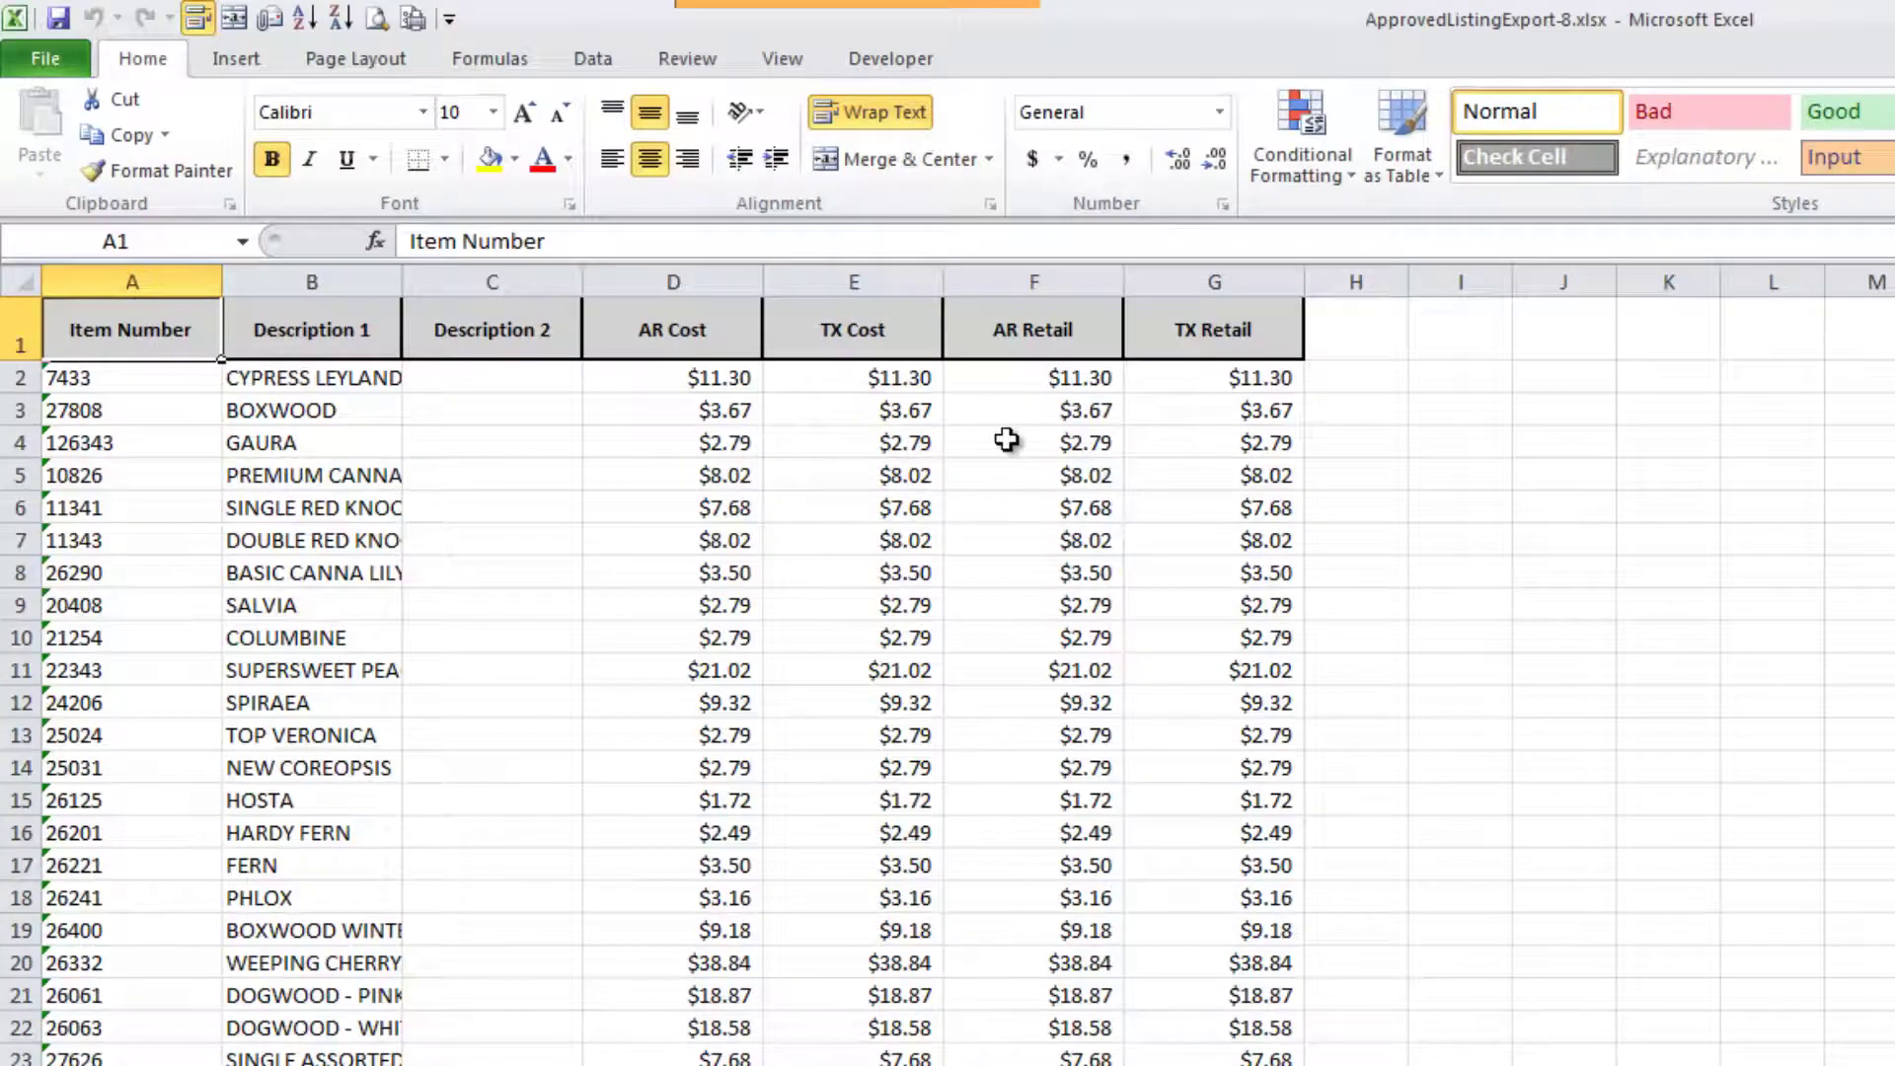
{"action": "right_click", "coordinate": [861, 282]}
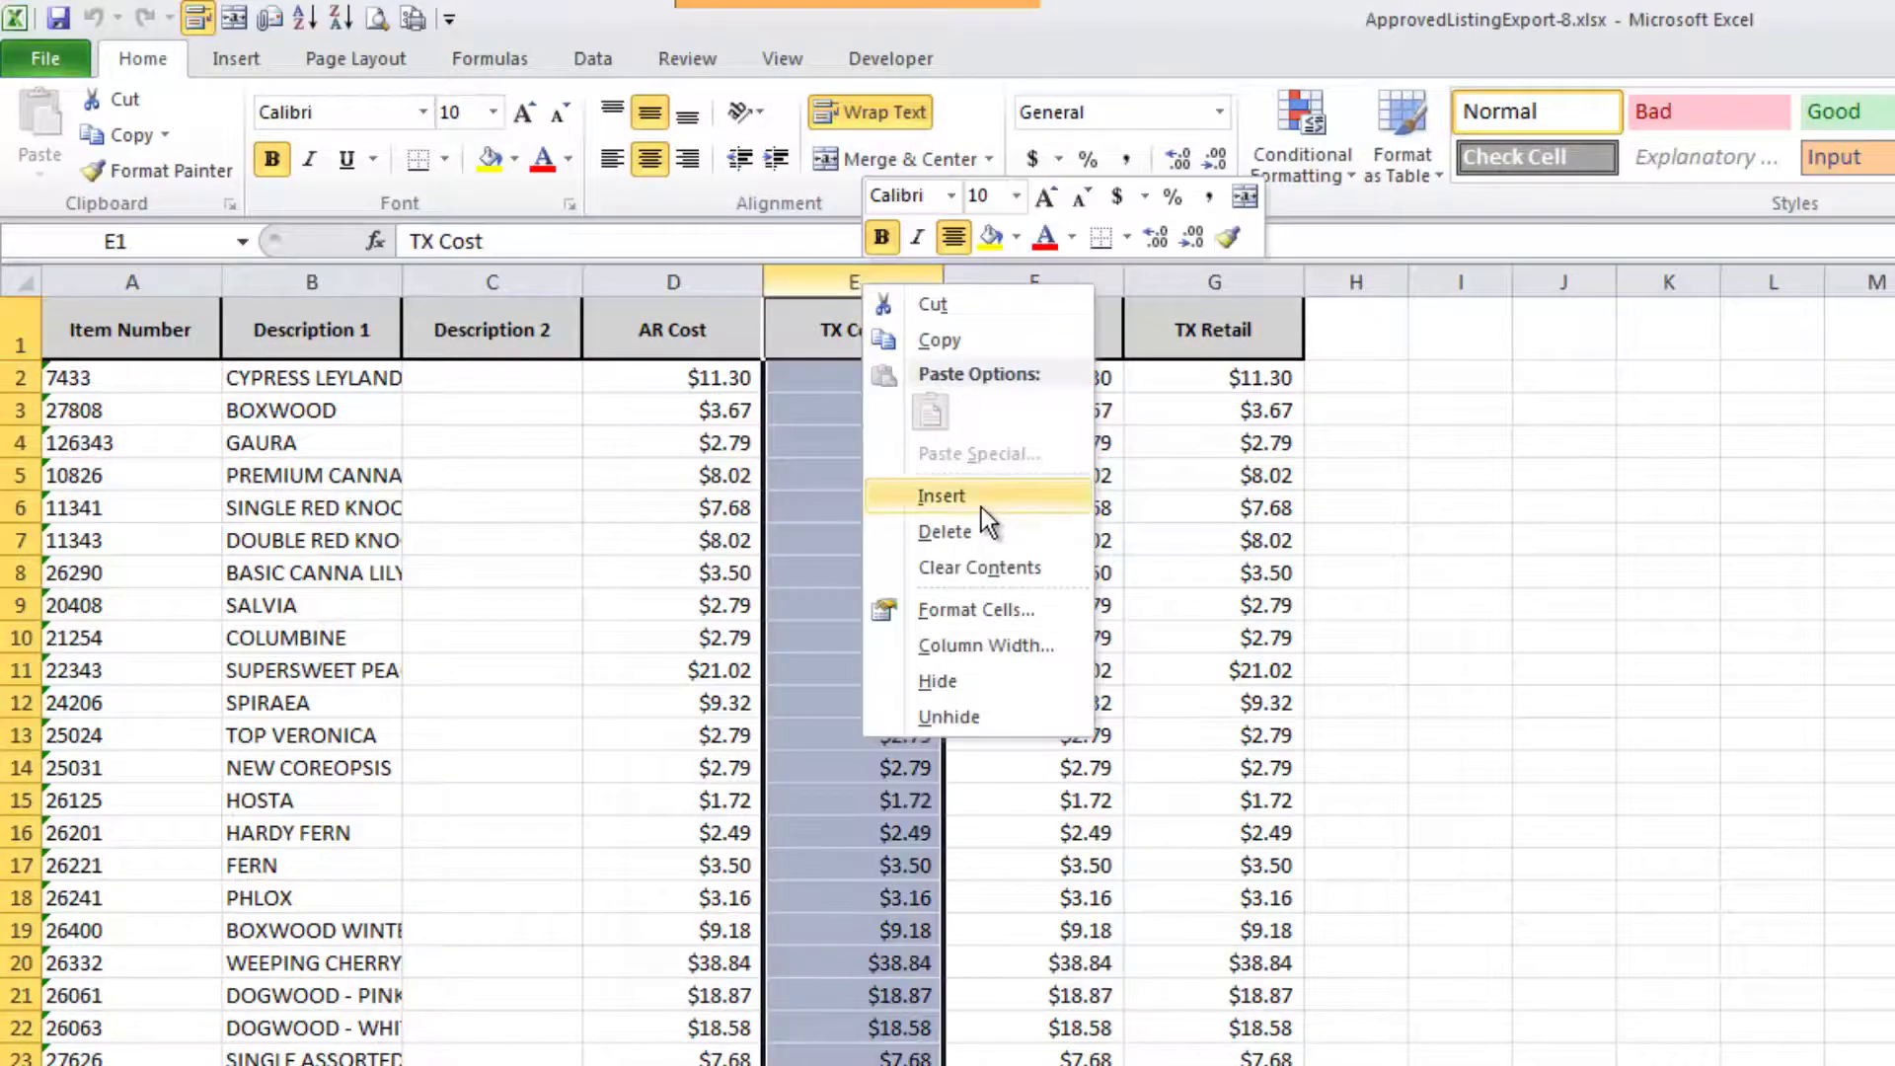
{"action": "left_click", "coordinate": [940, 495]}
{"action": "right_click", "coordinate": [1405, 284]}
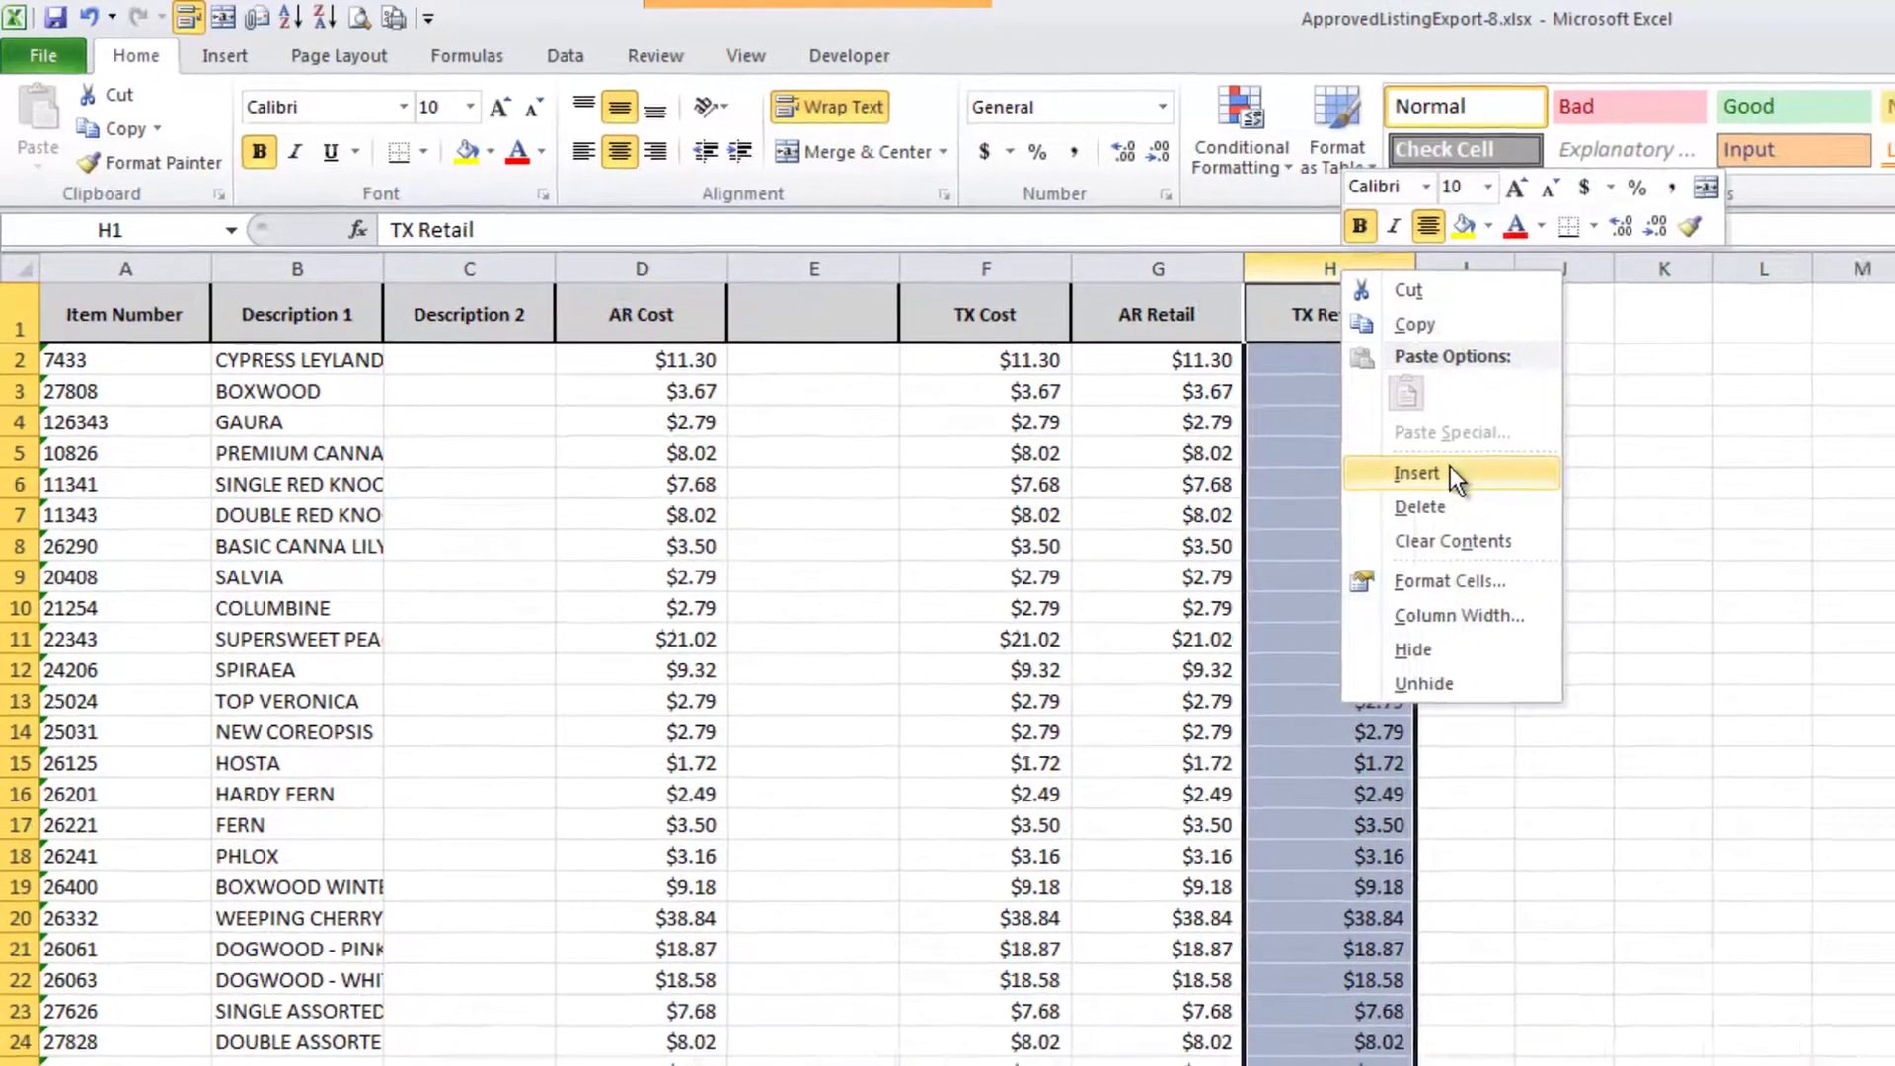
{"action": "left_click", "coordinate": [1485, 496]}
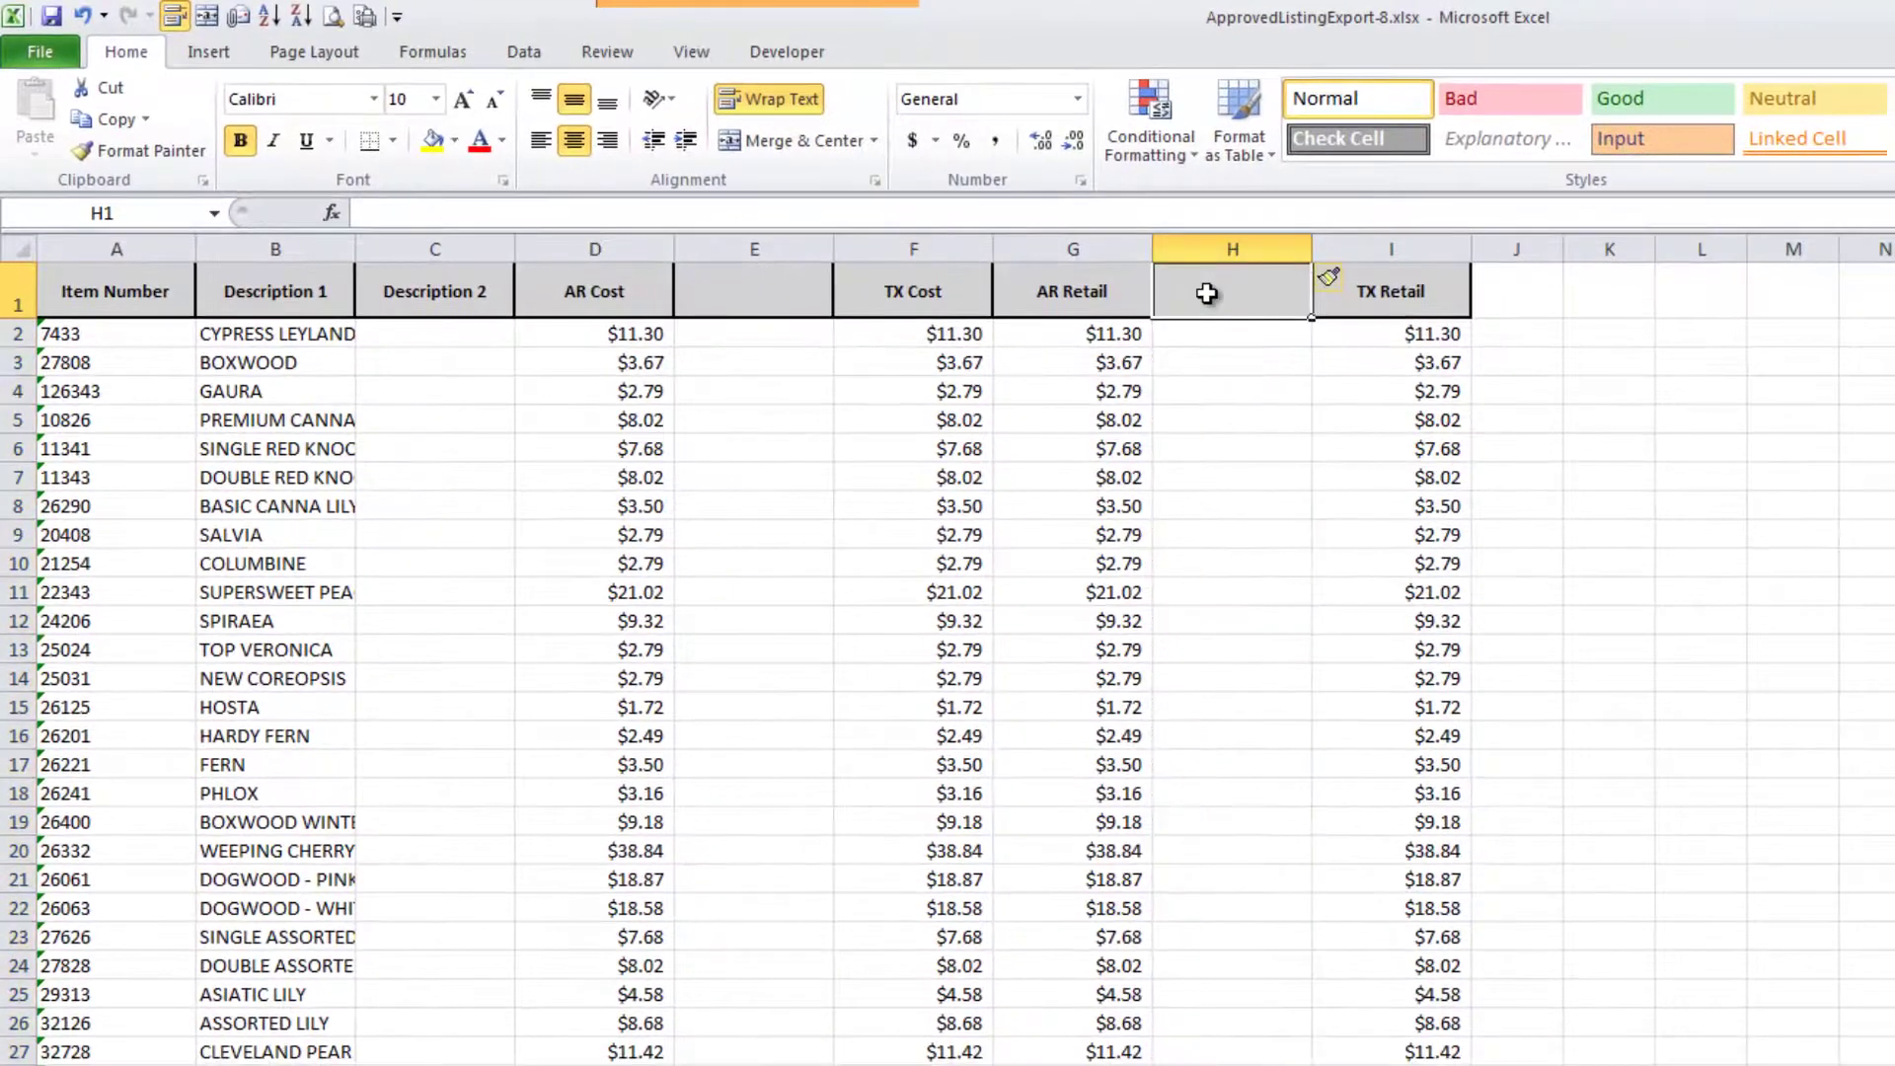
- Head the inserted column before TX Retail "TN Retail" and the one before TX Cost "TN Cost"
{"action": "type", "text": "TN Retai"}
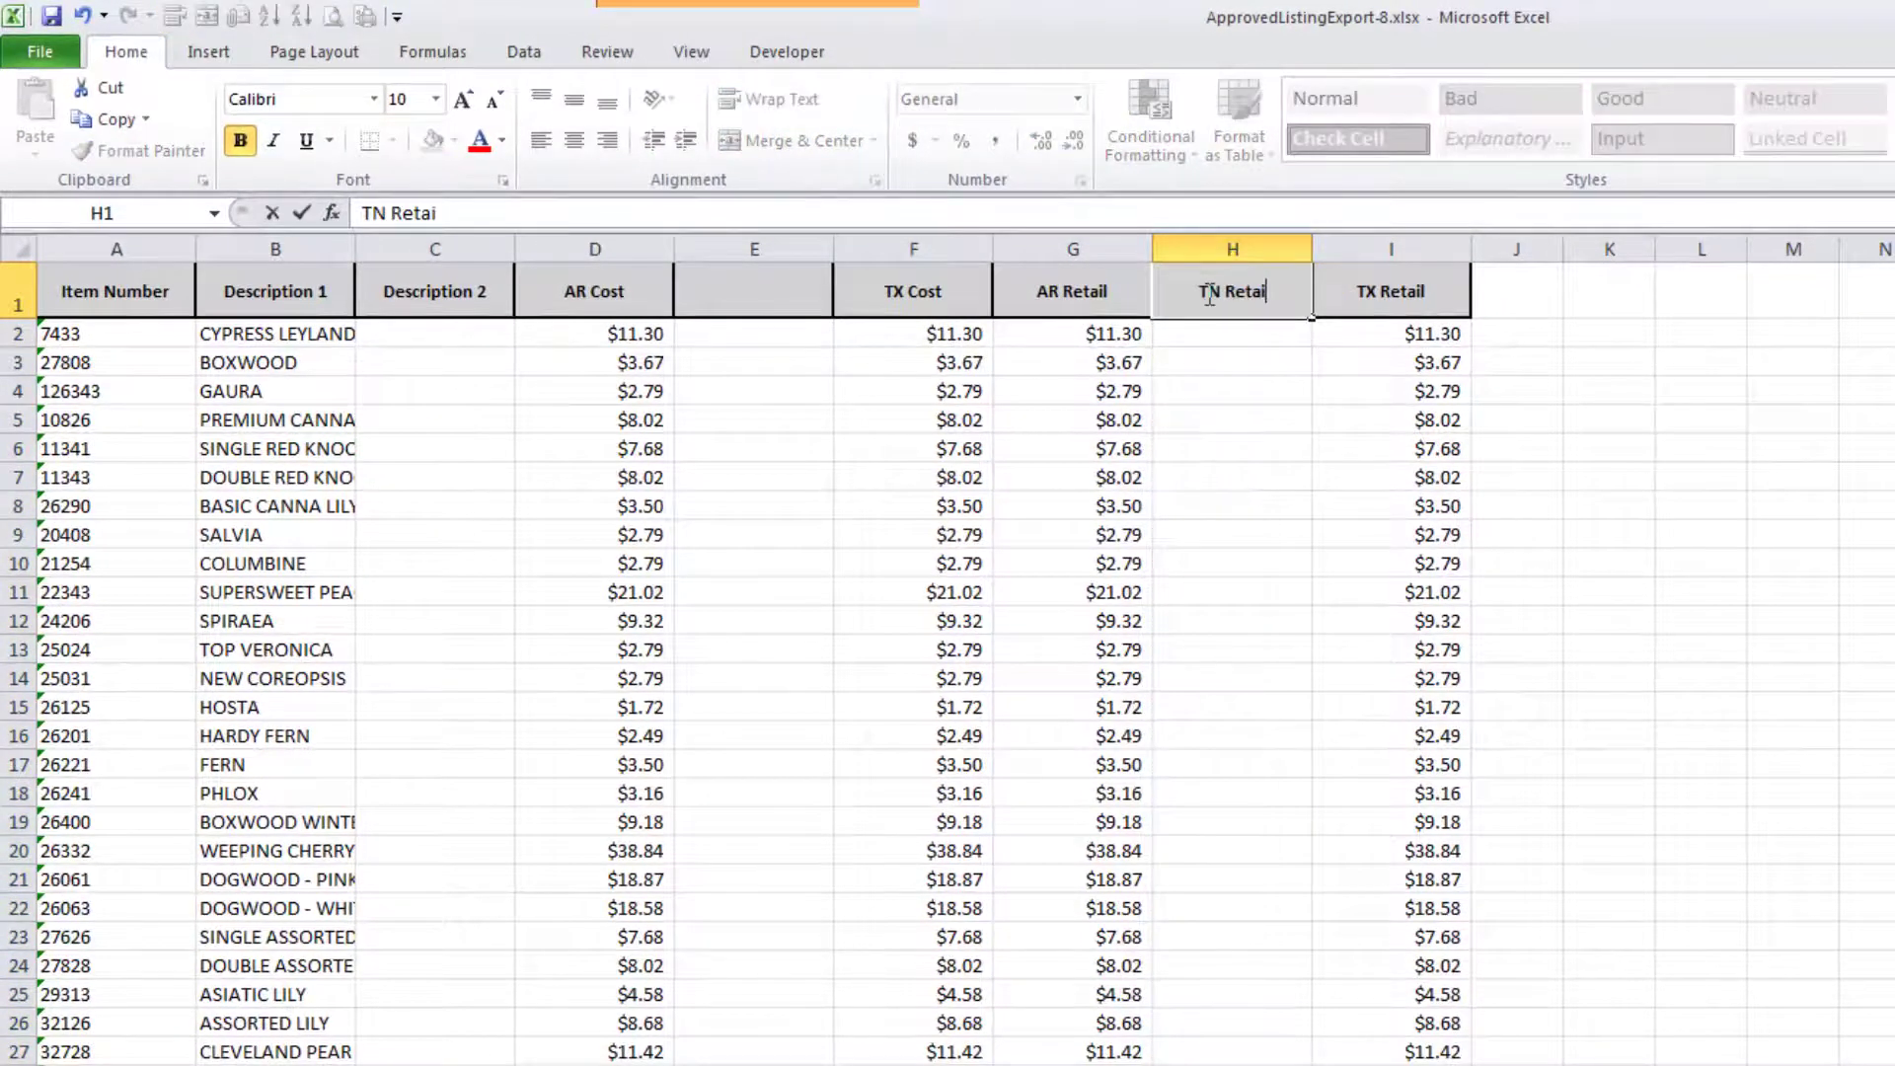
{"action": "type", "text": "l"}
{"action": "left_click", "coordinate": [776, 298]}
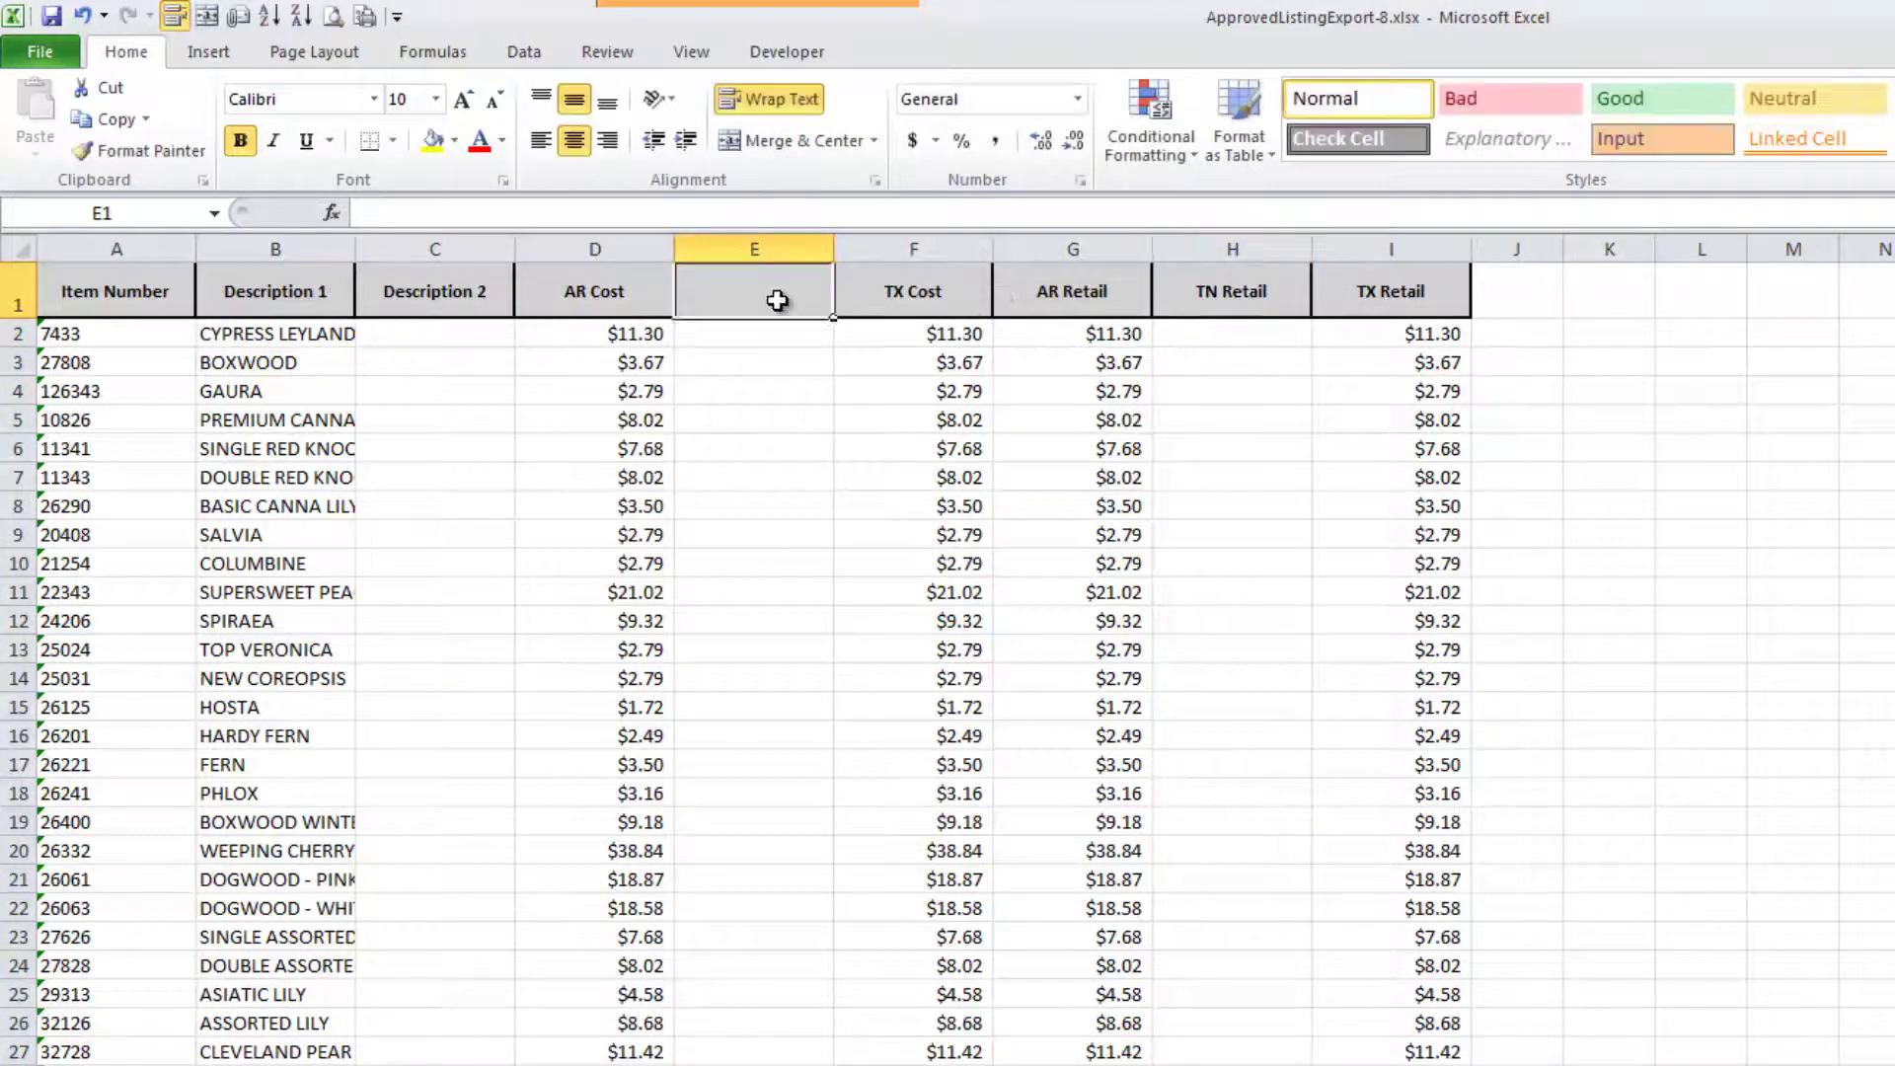
{"action": "type", "text": "TN Cost"}
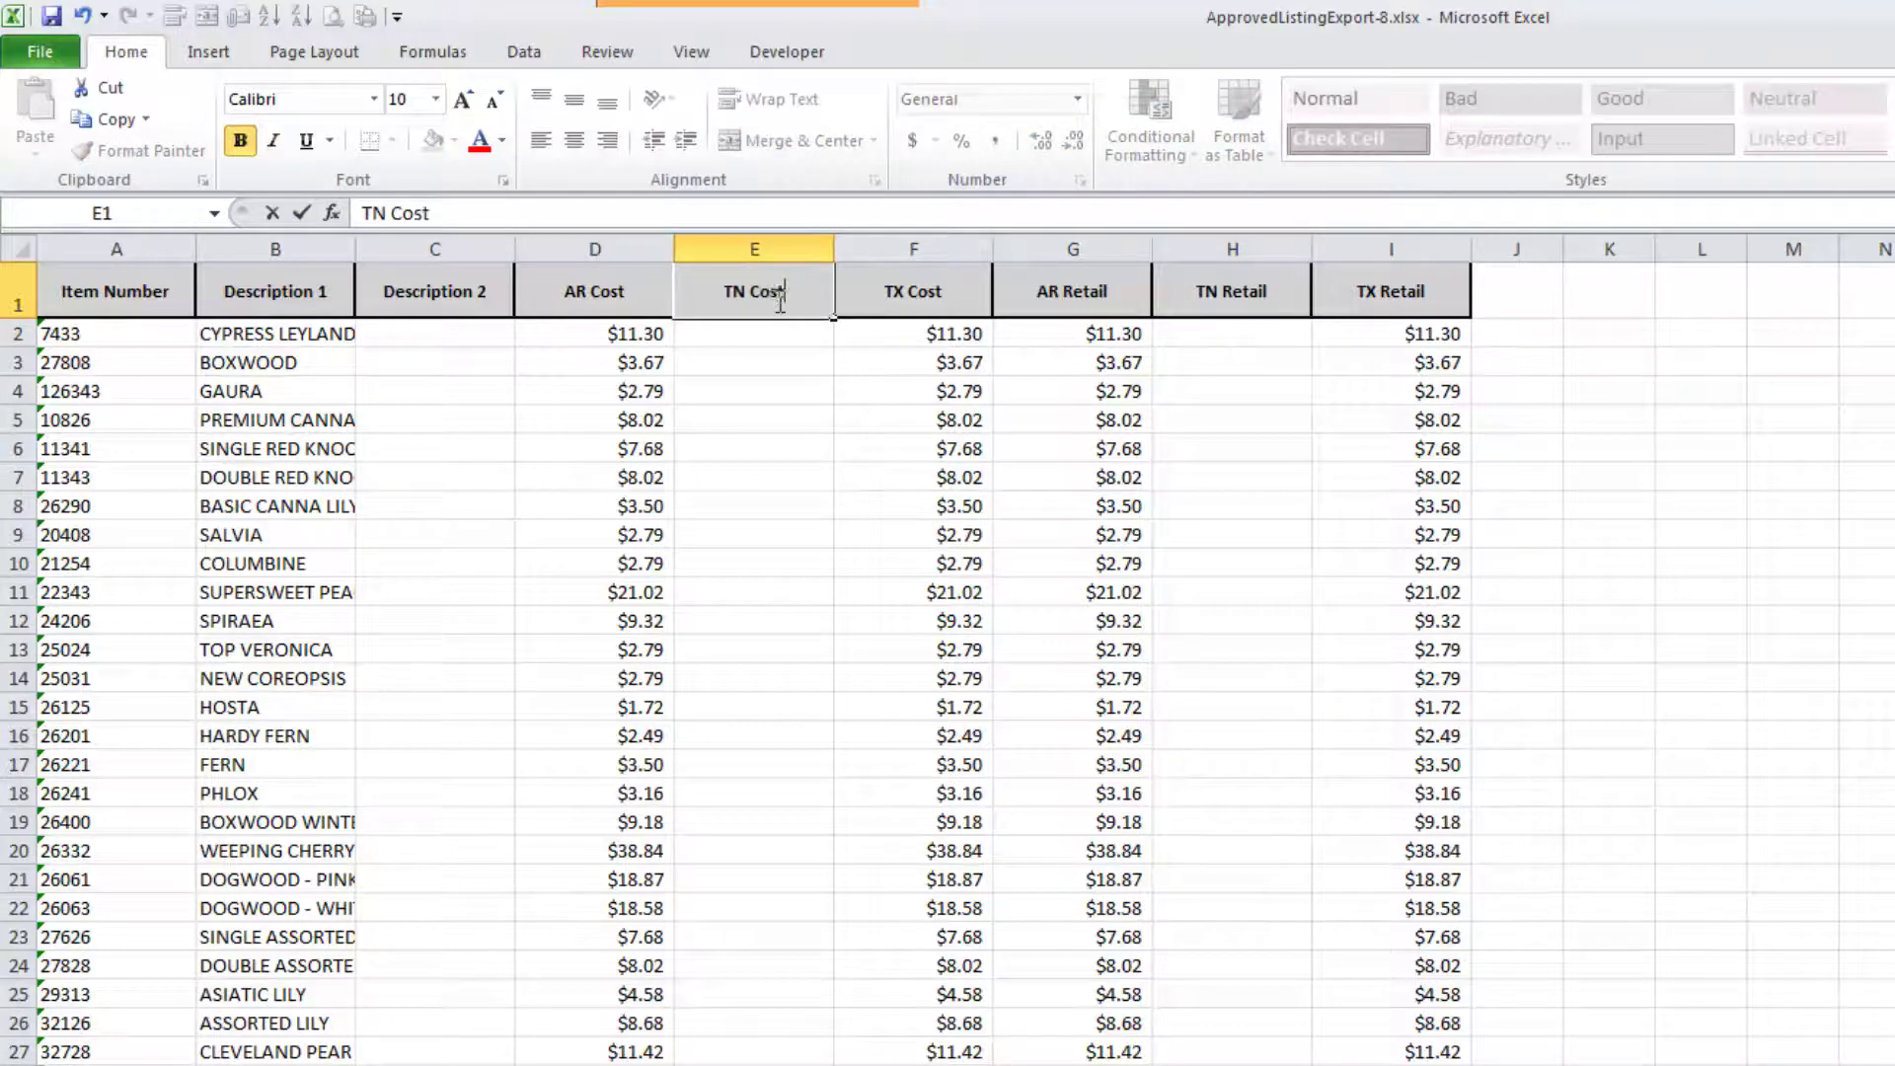
- Fill the AR cost and AR retail values across into TN Cost and TN Retail for the first item rows
{"action": "left_click", "coordinate": [774, 350]}
{"action": "left_click_drag", "start_coordinate": [528, 336], "coordinate": [818, 760]}
{"action": "left_click_drag", "start_coordinate": [1108, 341], "coordinate": [1250, 753]}
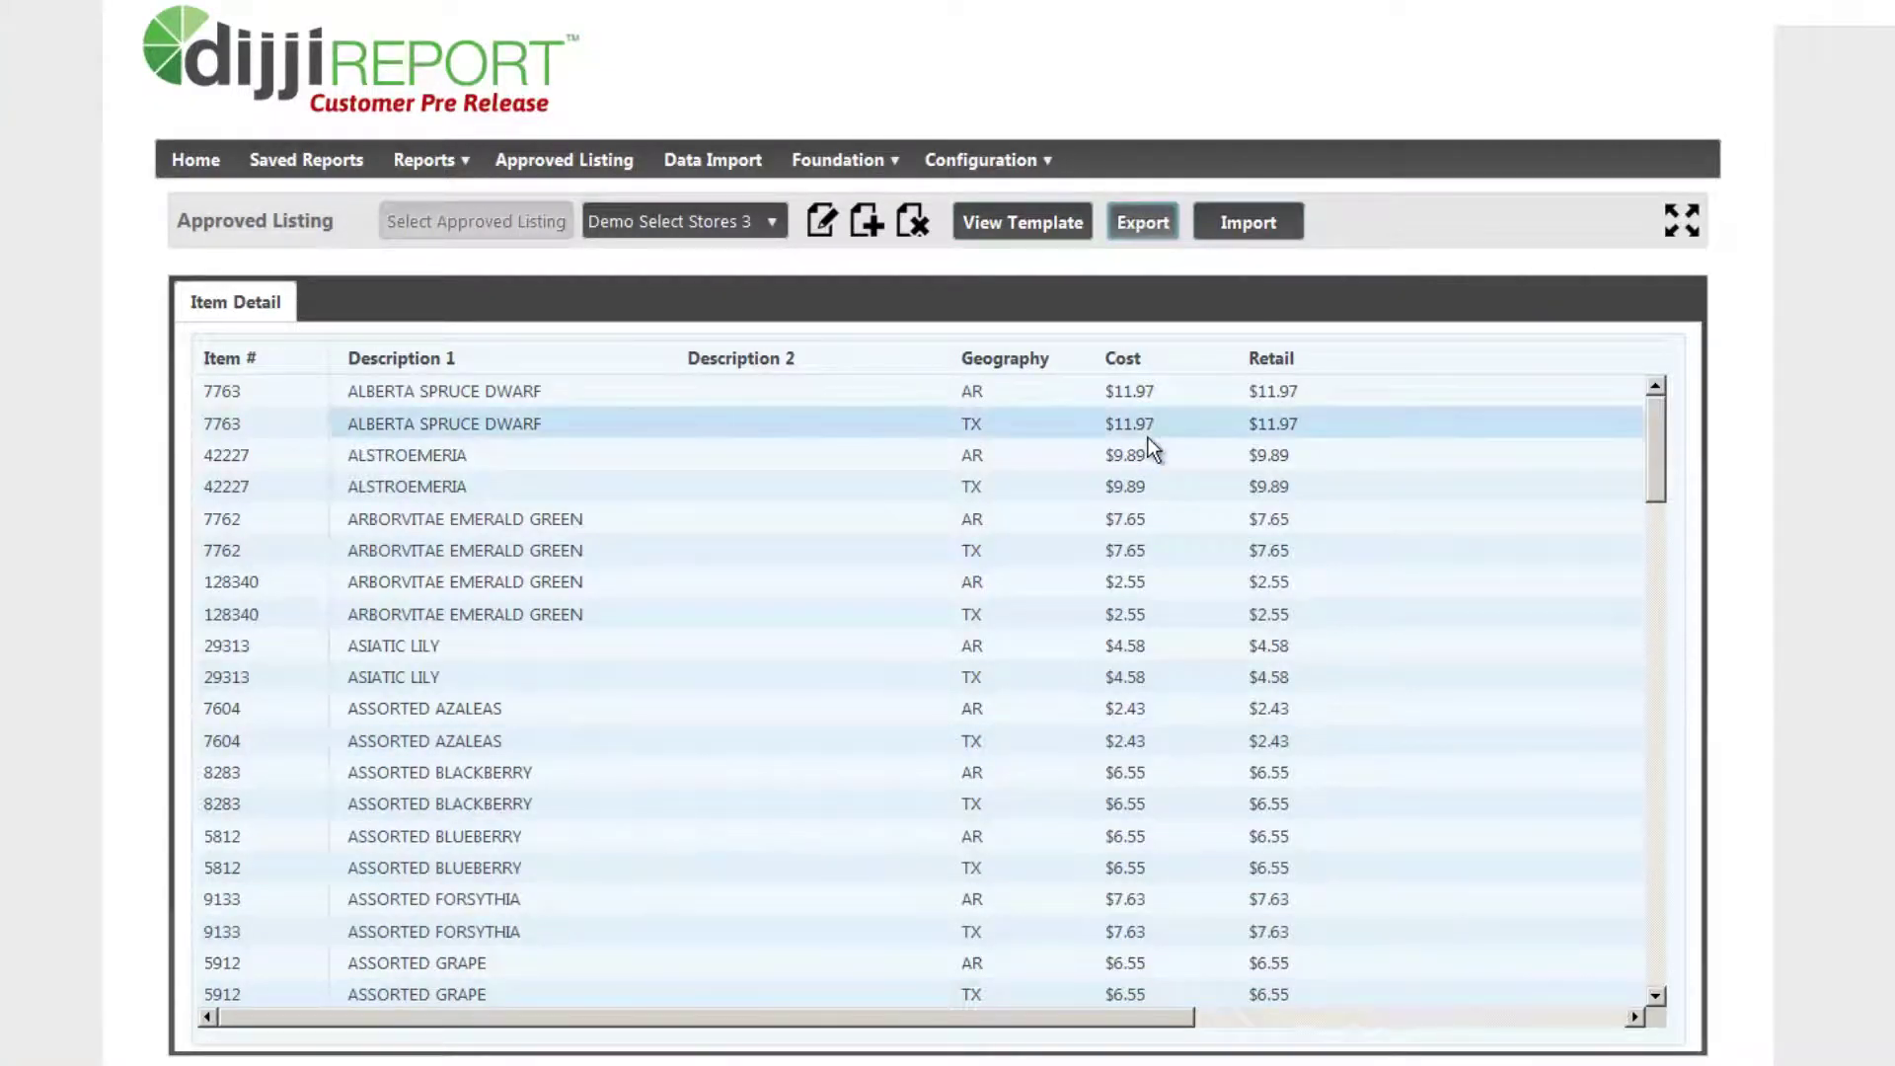
- Switch to dijji REPORT, import Update File 3.xlsx into the Demo Select Stores 3 listing, and review the item rows
{"action": "left_click", "coordinate": [1255, 225]}
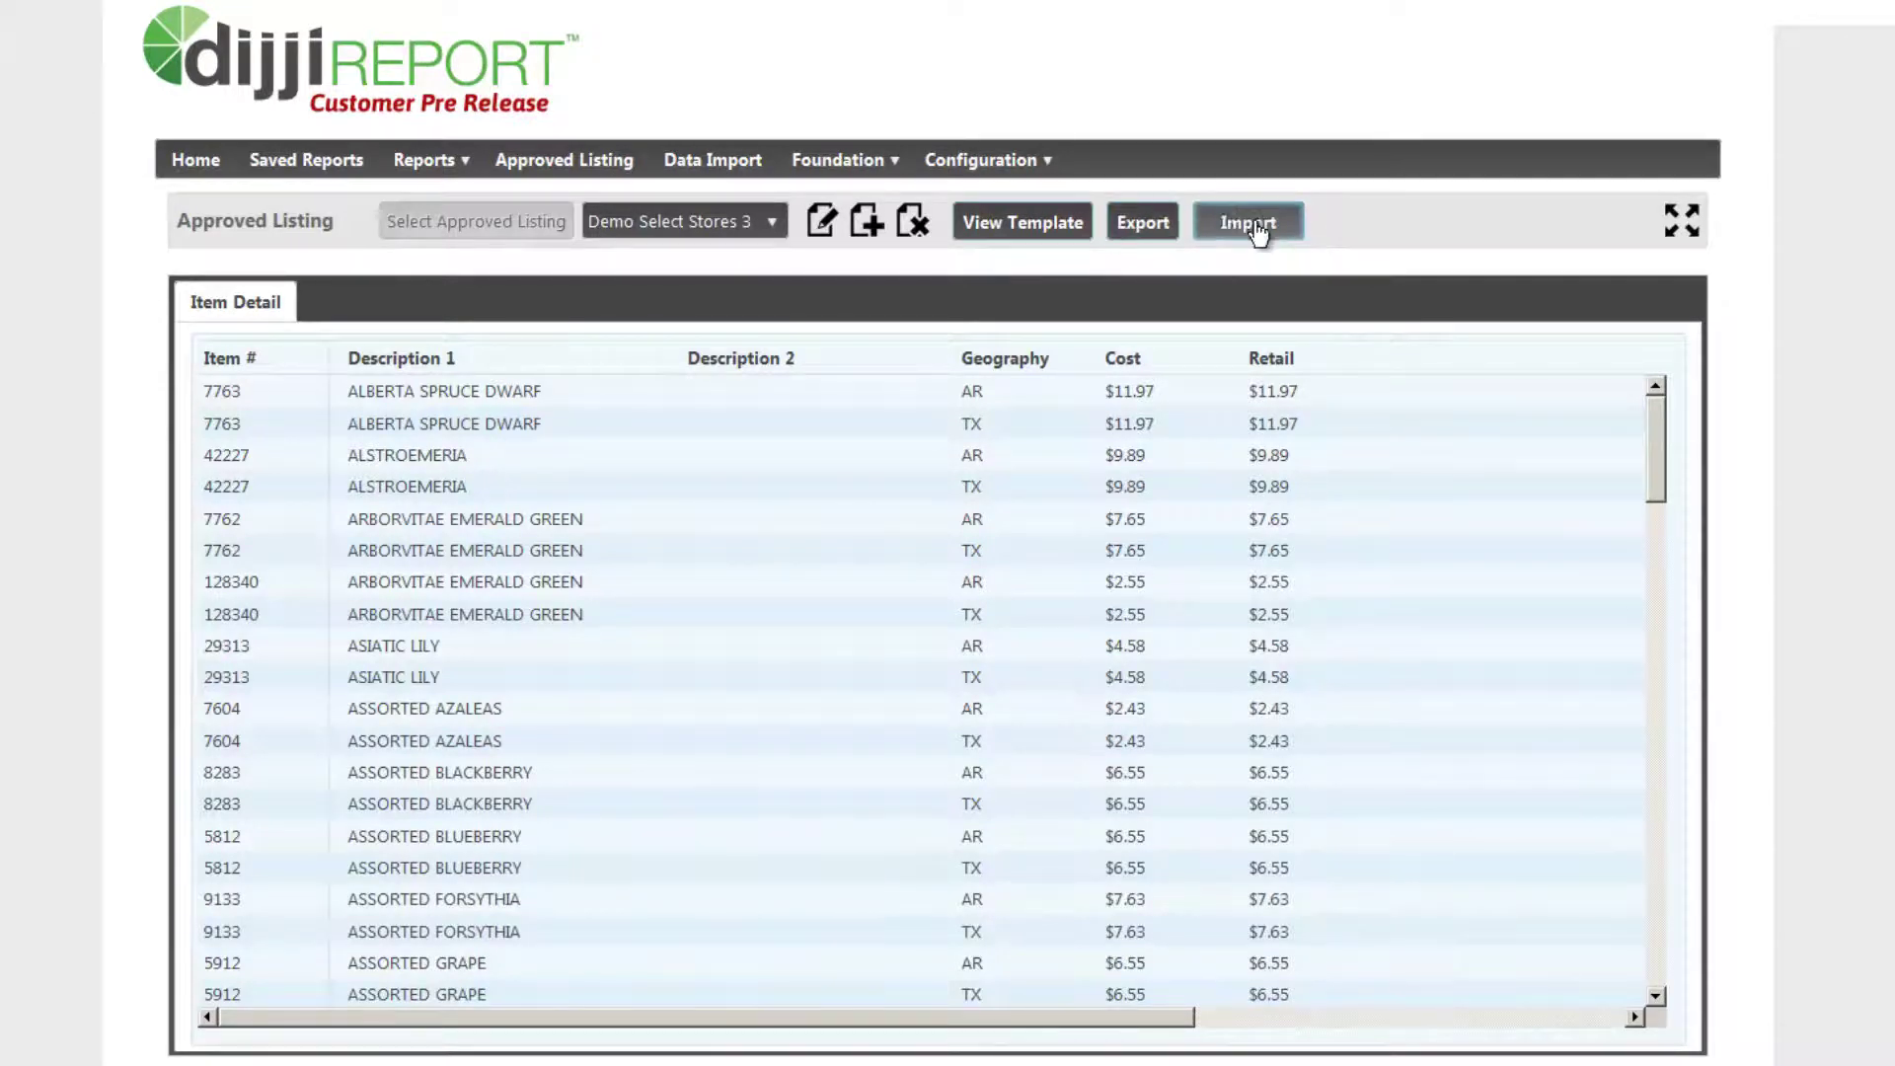
{"action": "left_click", "coordinate": [278, 519]}
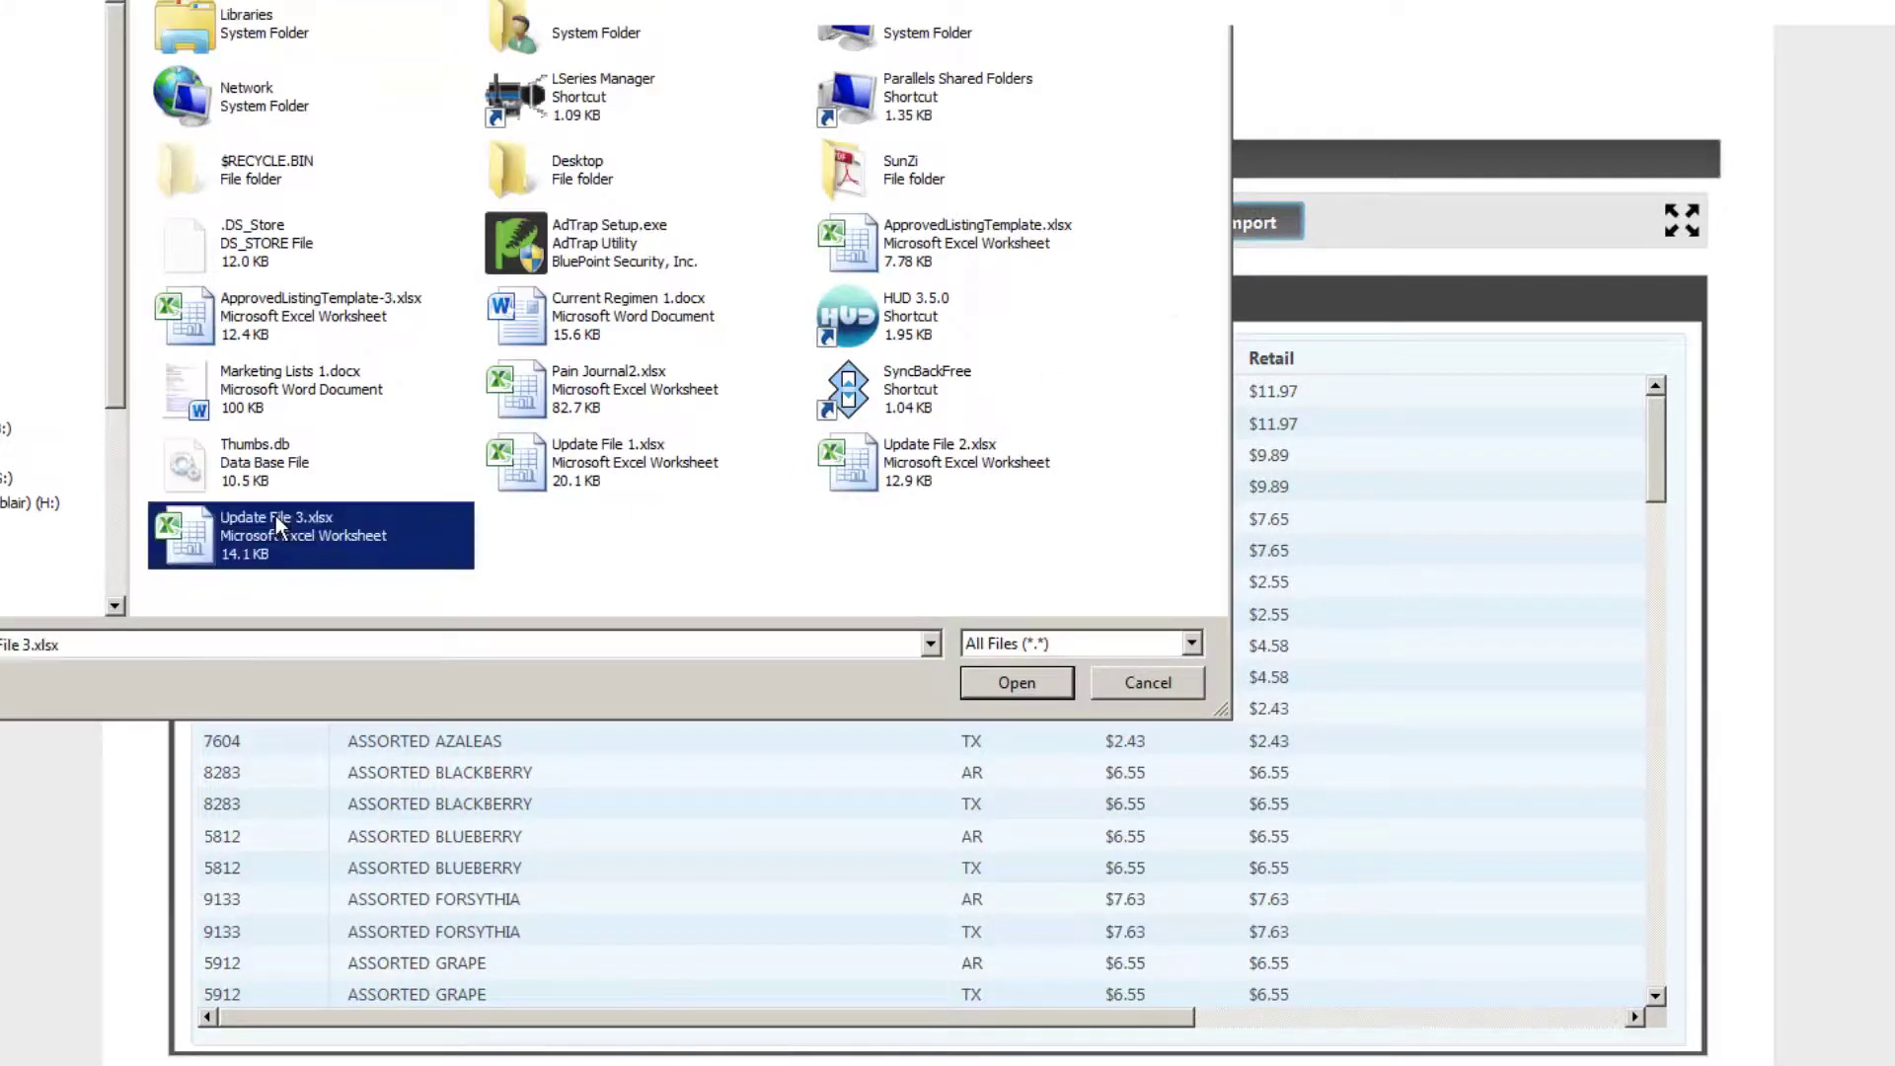
{"action": "left_click", "coordinate": [1033, 683]}
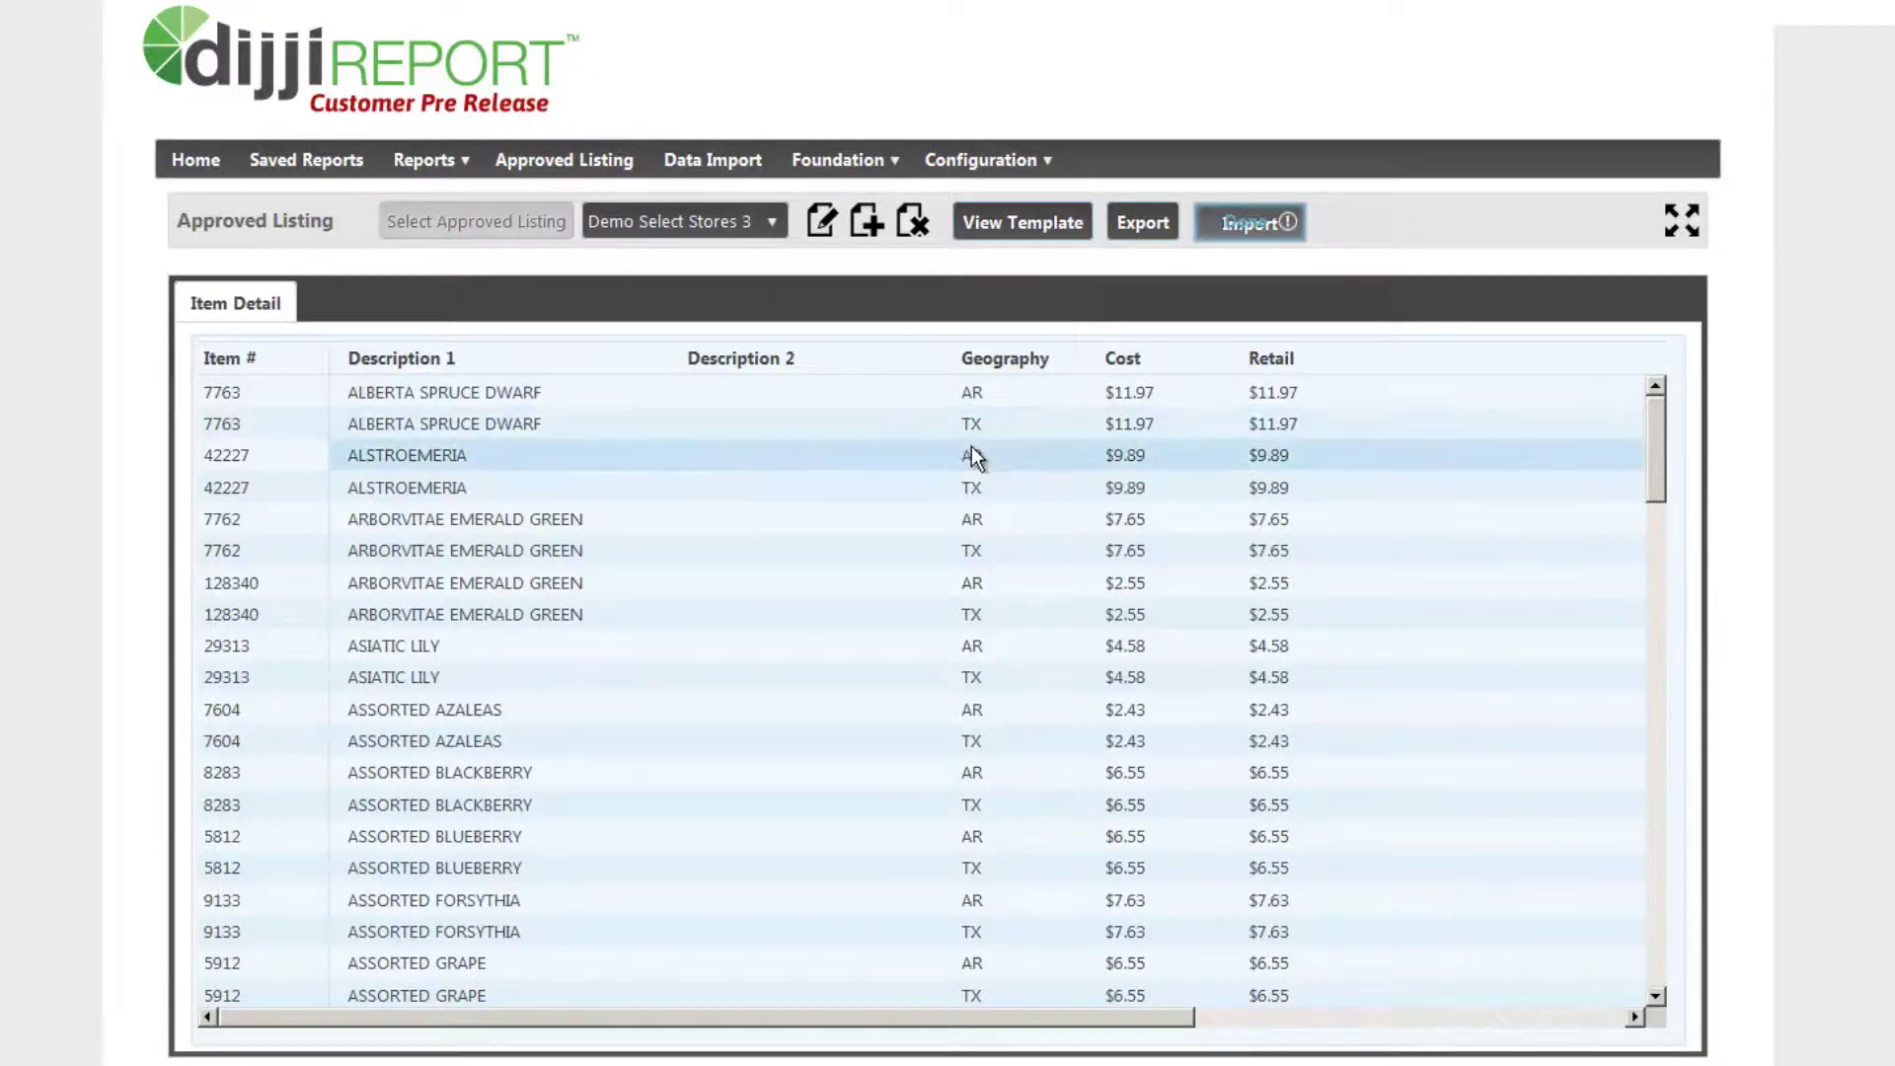
{"action": "scroll", "coordinate": [980, 807], "scroll_direction": "down", "scroll_amount": 12}
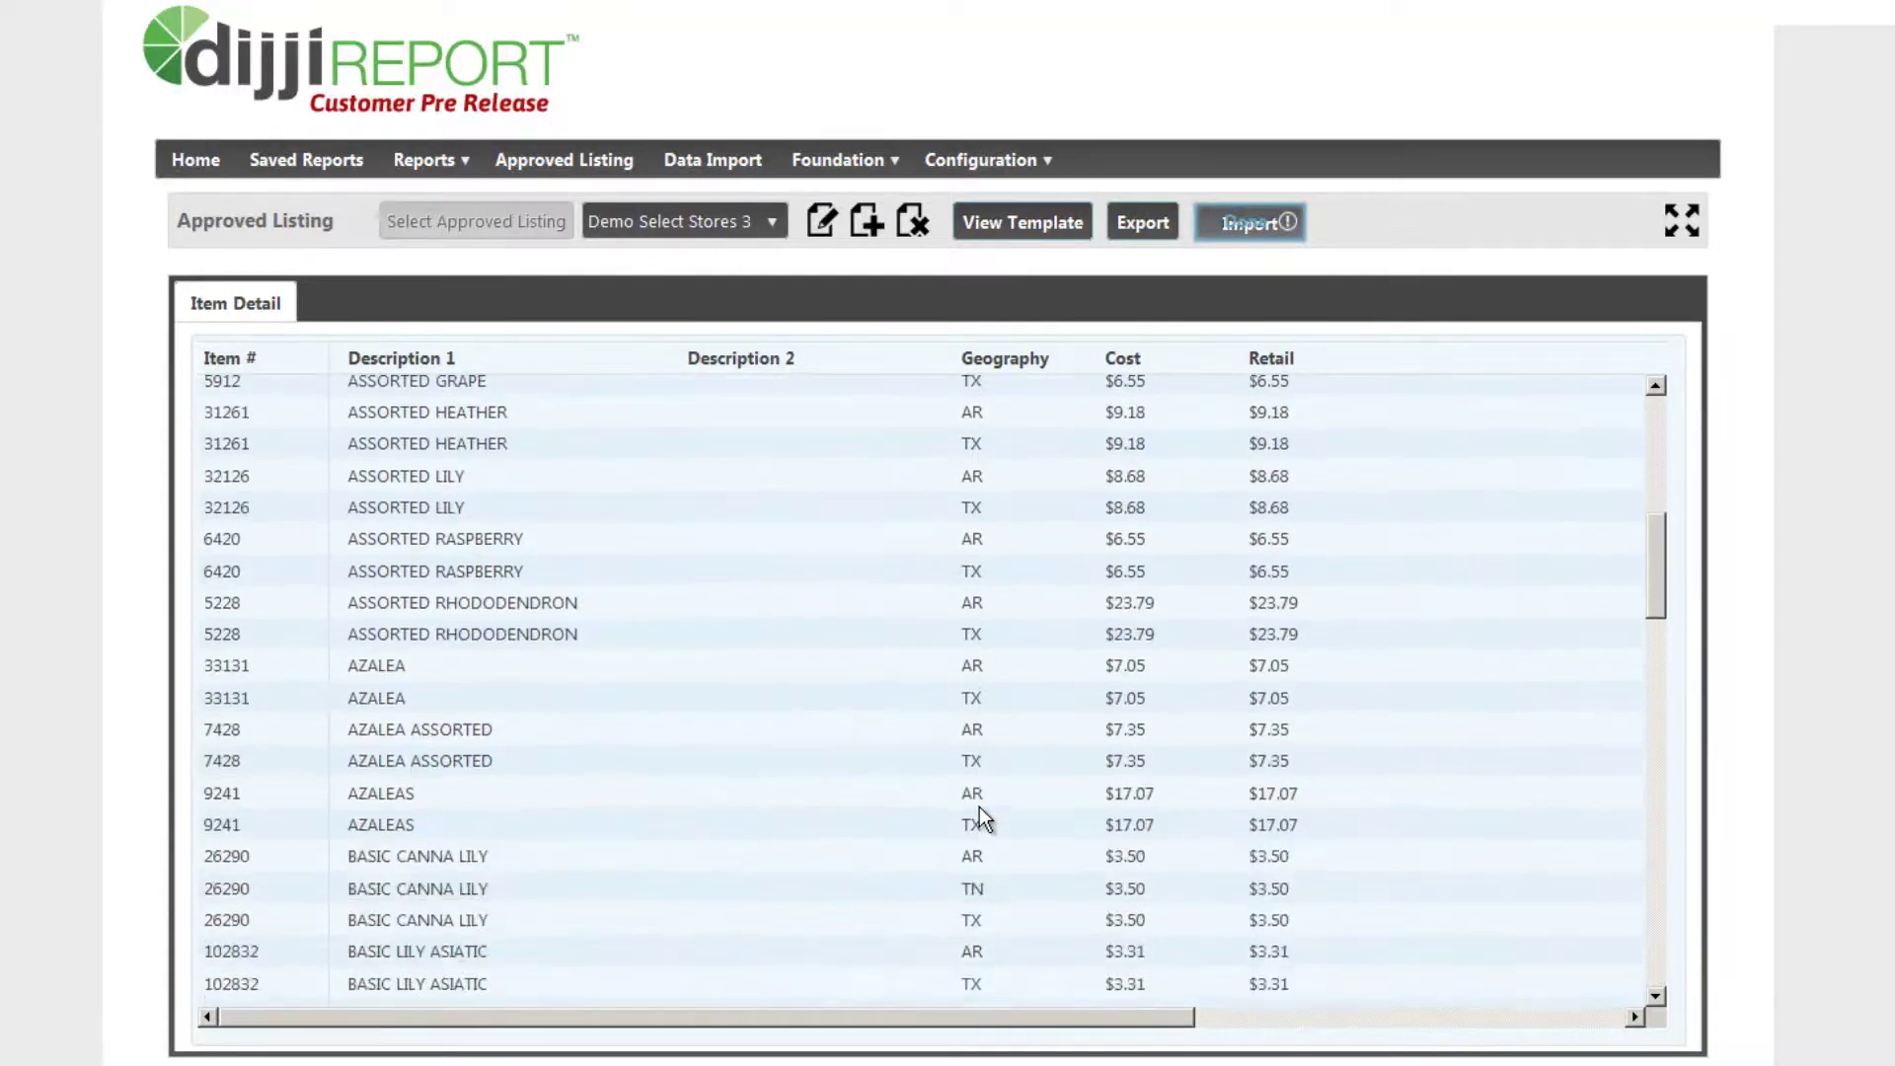